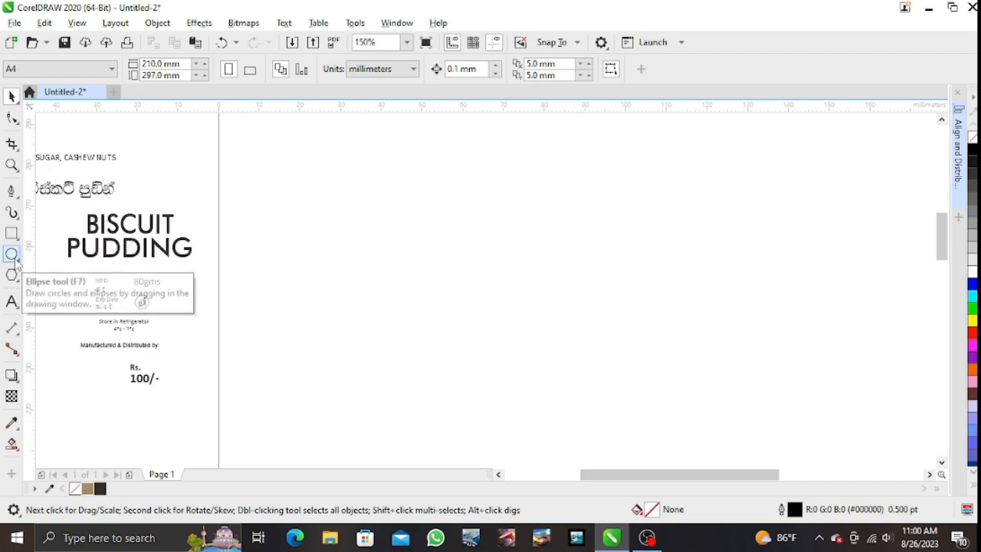
# Draw a circle about 59 mm in diameter on the page and place a same-size copy beside it to the right
pyautogui.click(12, 254)
pyautogui.moveTo(359, 198)
pyautogui.mouseDown()
pyautogui.moveTo(549, 403)
pyautogui.moveTo(598, 436)
pyautogui.mouseUp()
pyautogui.moveTo(477, 318); pyautogui.dragTo(719, 273)
# Convert the left circle to curves and raise its bottom node to form a dome about 40 mm tall with a wavy base
pyautogui.click(11, 95)
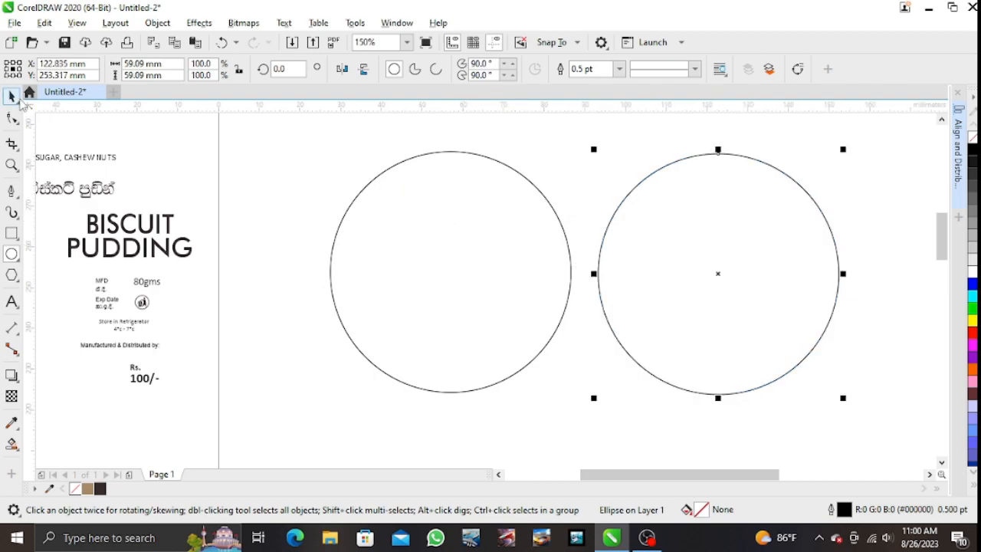
pyautogui.click(394, 207)
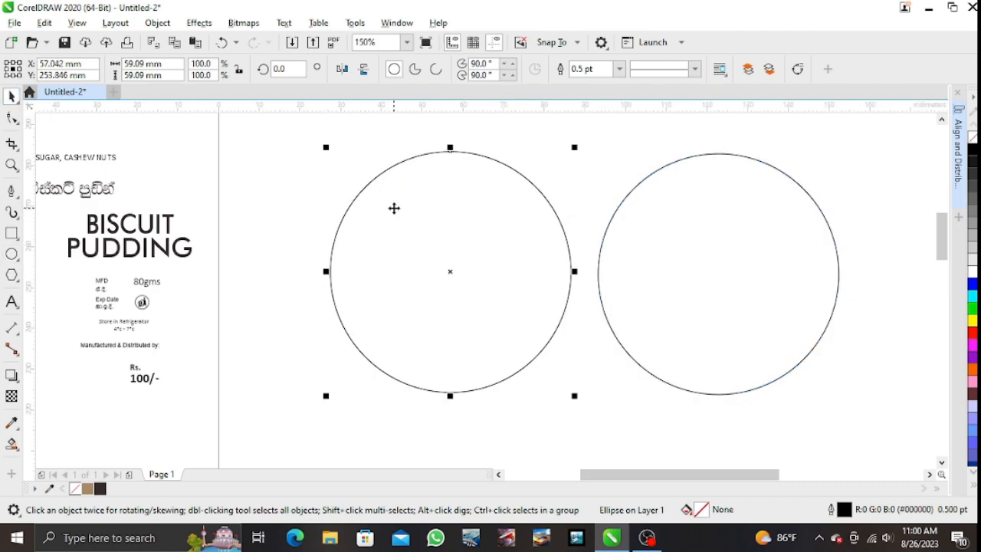
pyautogui.click(158, 23)
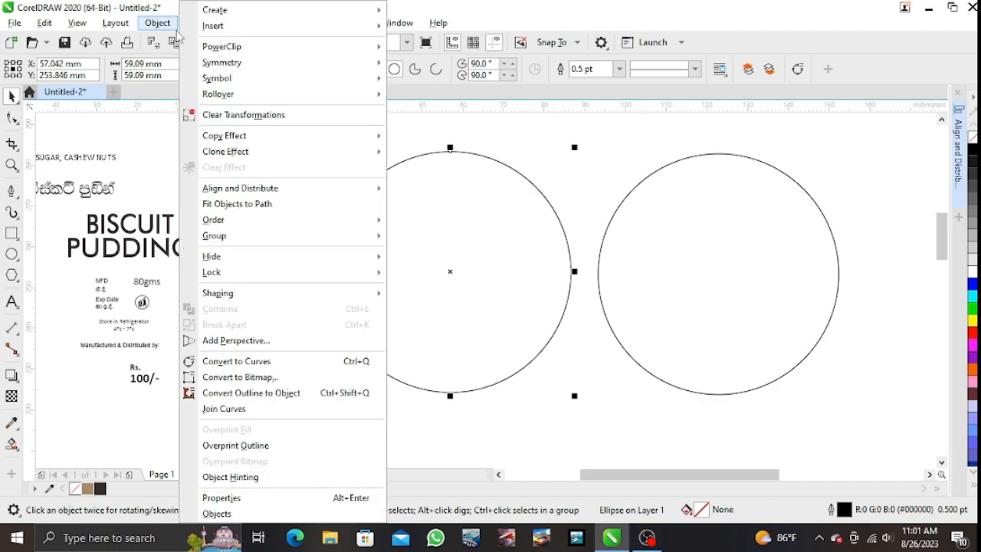
pyautogui.click(310, 365)
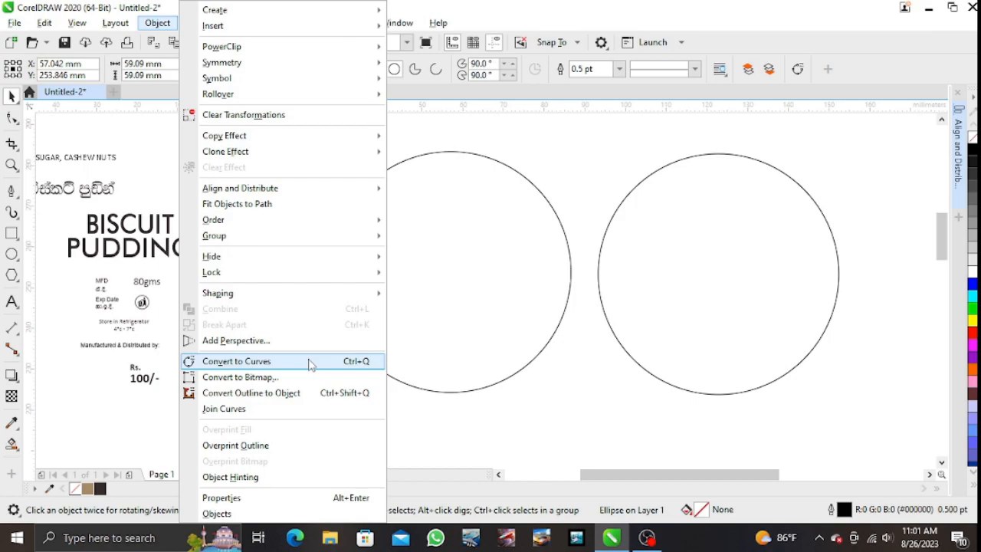
pyautogui.click(311, 363)
pyautogui.click(13, 118)
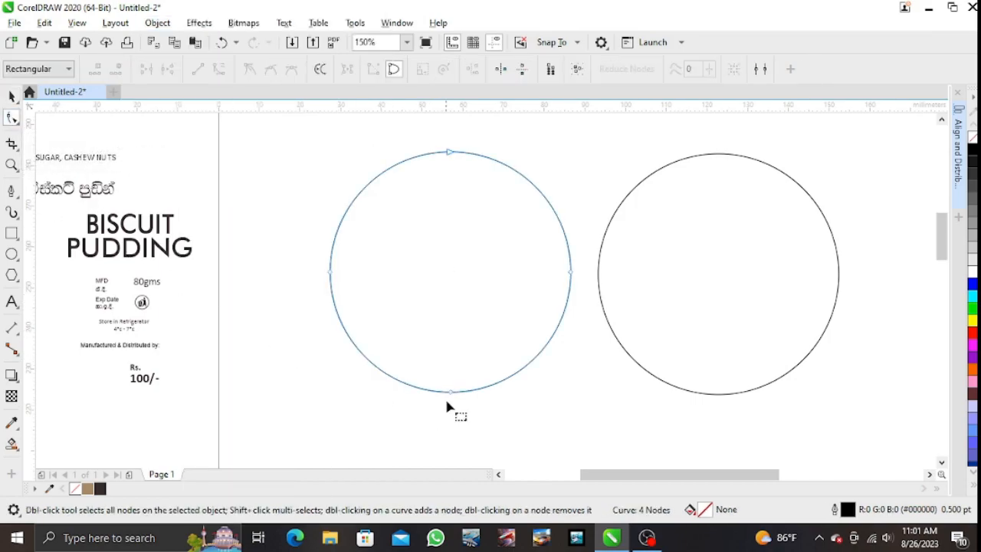
pyautogui.moveTo(451, 393); pyautogui.dragTo(455, 311)
pyautogui.click(12, 95)
# Align the dome with the full circle by horizontal centres and top edges, and move both to the page's left side
pyautogui.click(347, 215)
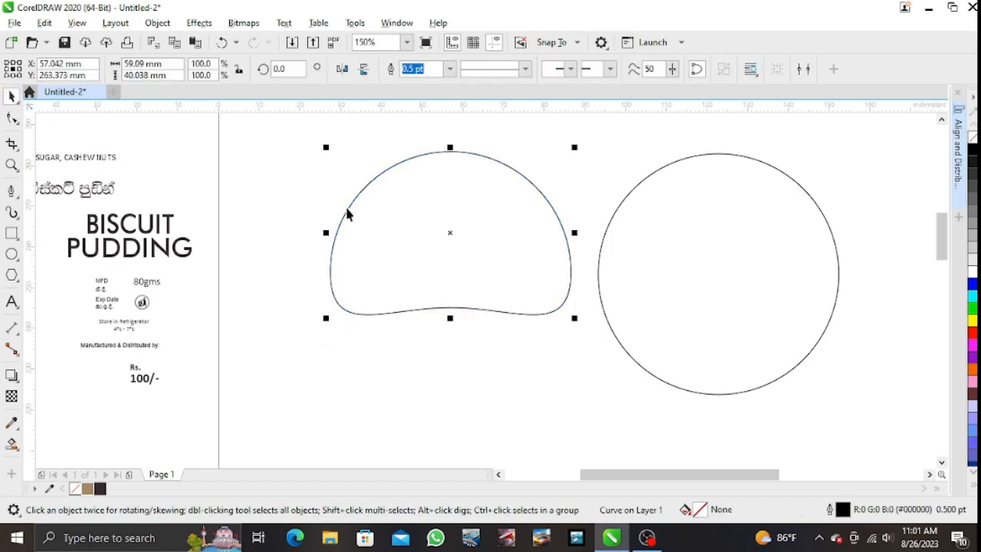
pyautogui.keyDown('shift'); pyautogui.click(639, 249); pyautogui.keyUp('shift')
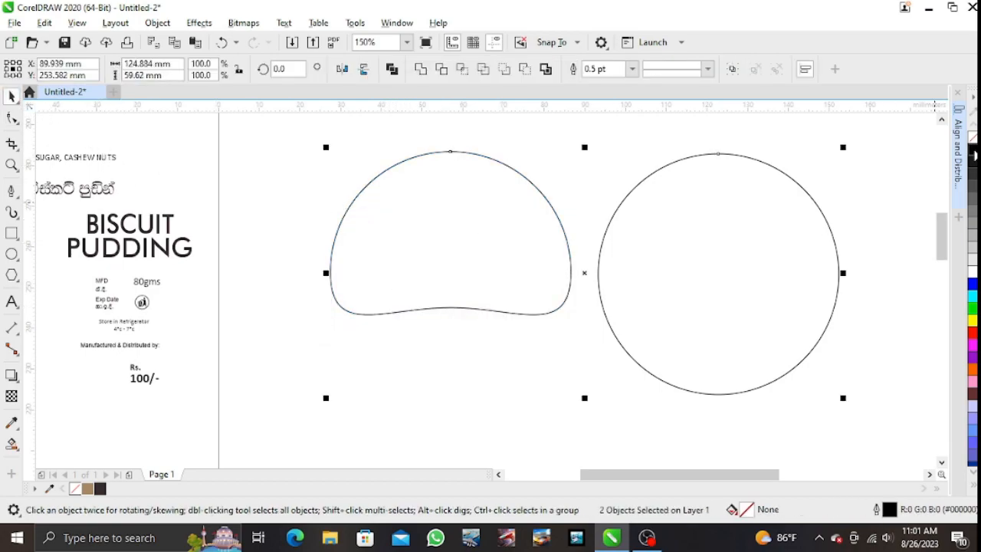
pyautogui.click(958, 149)
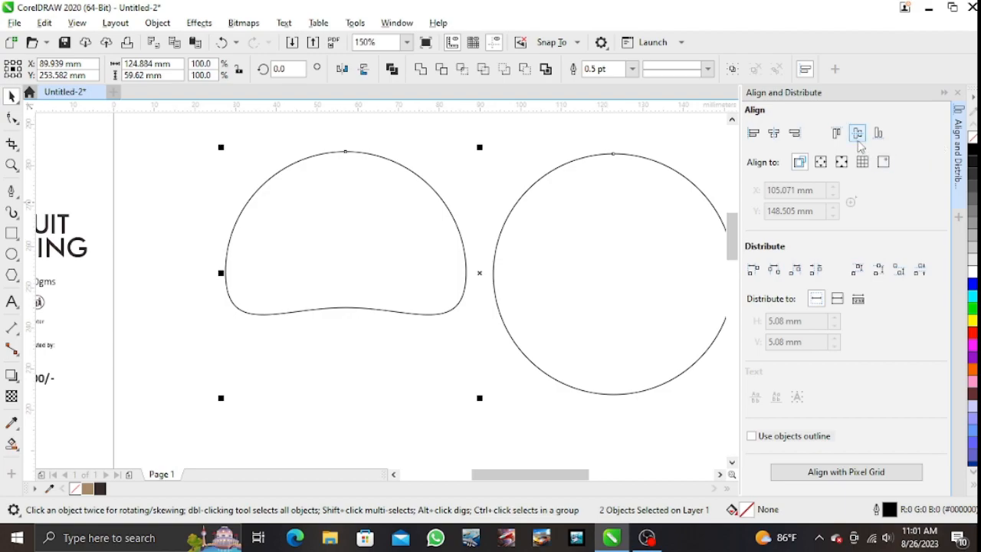
pyautogui.click(781, 137)
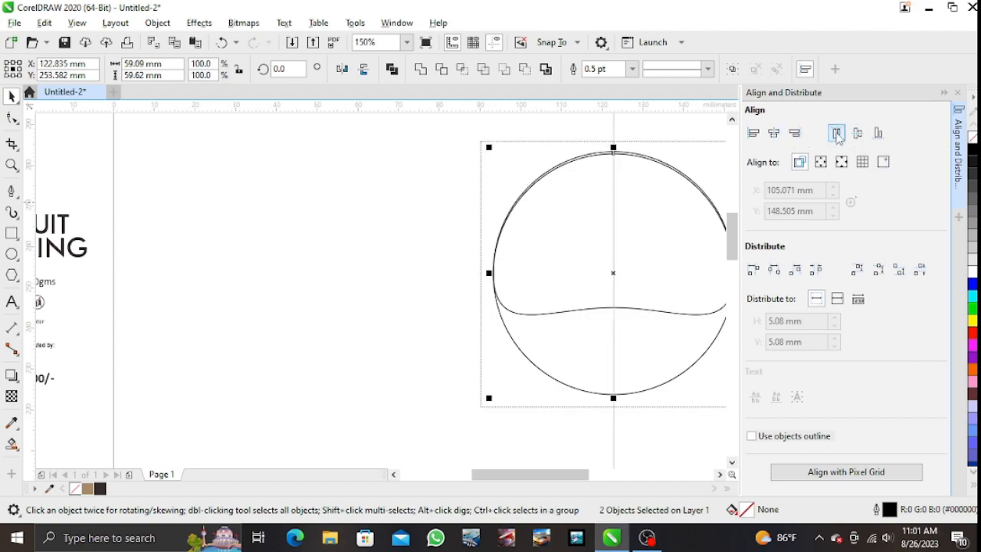
pyautogui.click(944, 92)
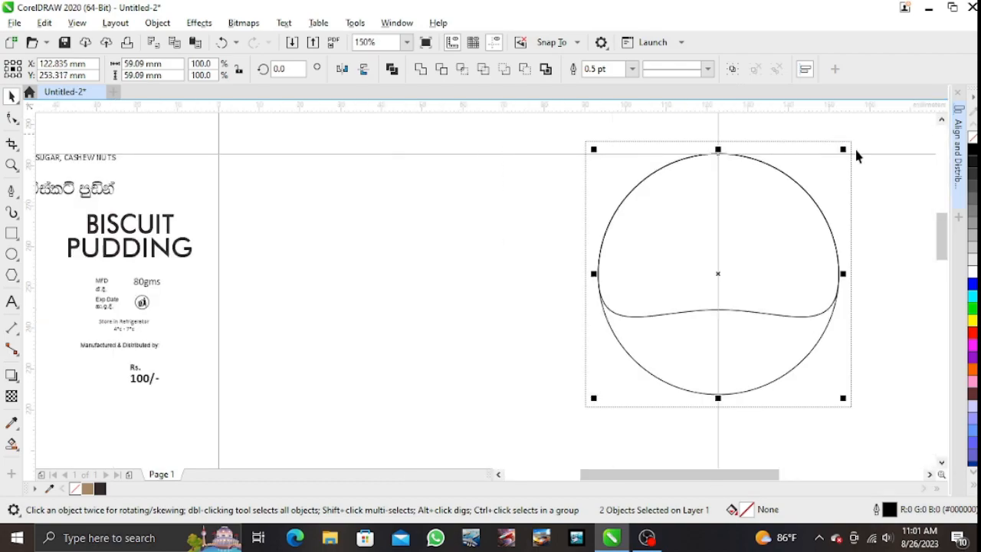
pyautogui.moveTo(721, 272); pyautogui.dragTo(405, 306)
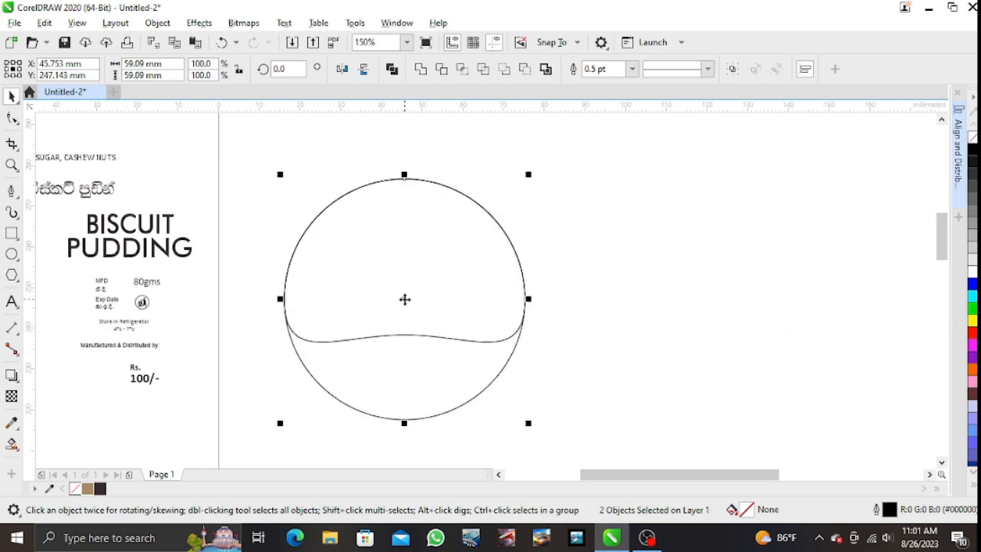
pyautogui.click(614, 225)
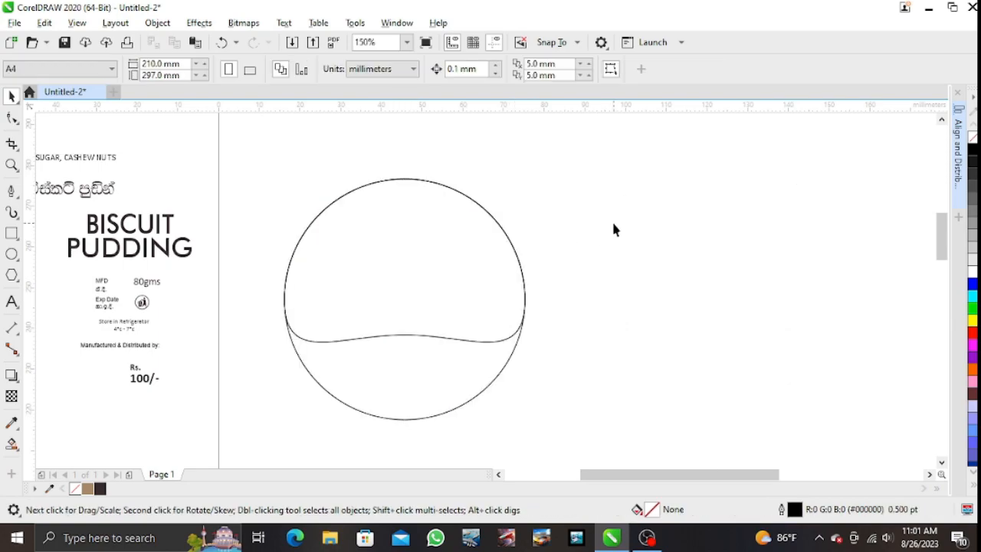
# Fill the full circle with dark brown (C64 M67 Y63 K62) and send it behind the dome
pyautogui.click(421, 313)
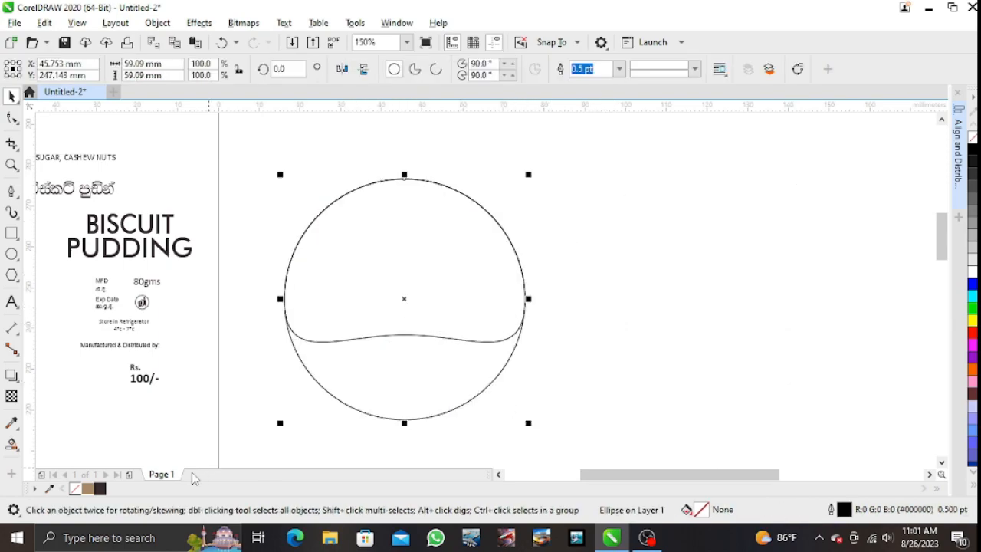
pyautogui.click(100, 489)
pyautogui.click(575, 353)
pyautogui.click(495, 358)
pyautogui.hotkey('shift', 'pagedown')
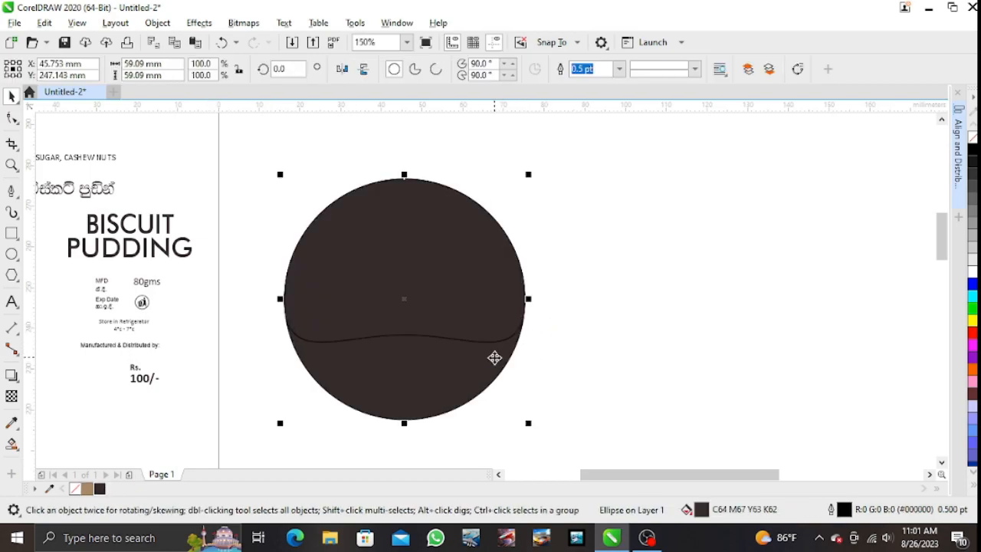
pyautogui.click(583, 318)
# Fill the dome with tan (C0 M20 Y40 K40) and scale it about its centre to 92.5%
pyautogui.click(464, 326)
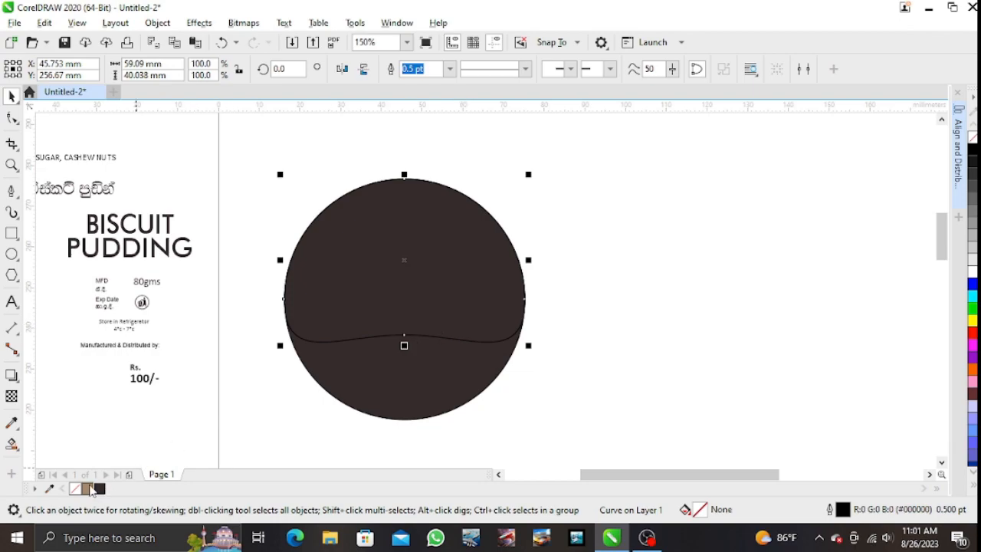
pyautogui.click(88, 487)
pyautogui.click(534, 224)
pyautogui.click(449, 248)
pyautogui.moveTo(528, 174); pyautogui.dragTo(529, 182)
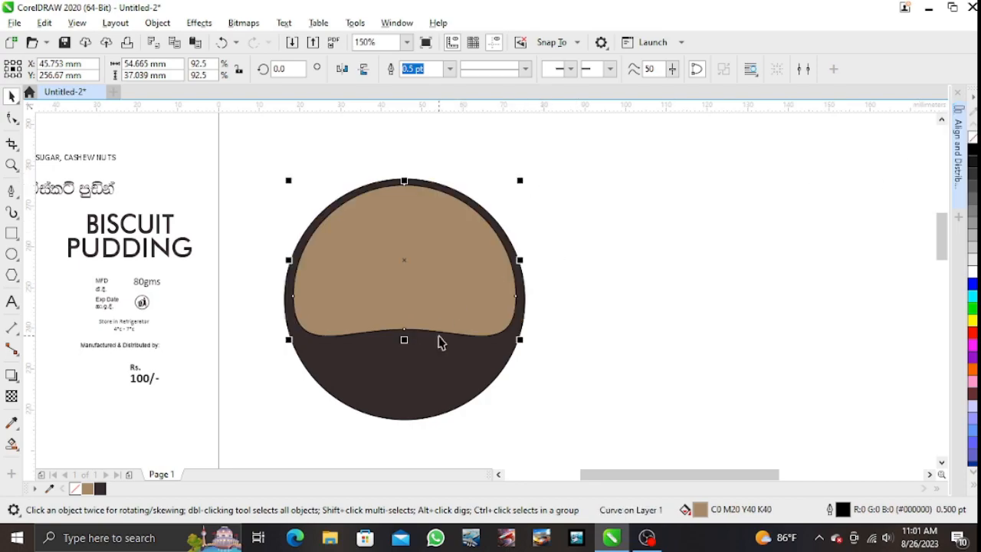
# Remove the outlines from both the dark circle and the tan dome
pyautogui.moveTo(263, 160); pyautogui.dragTo(552, 441)
pyautogui.rightClick(76, 491)
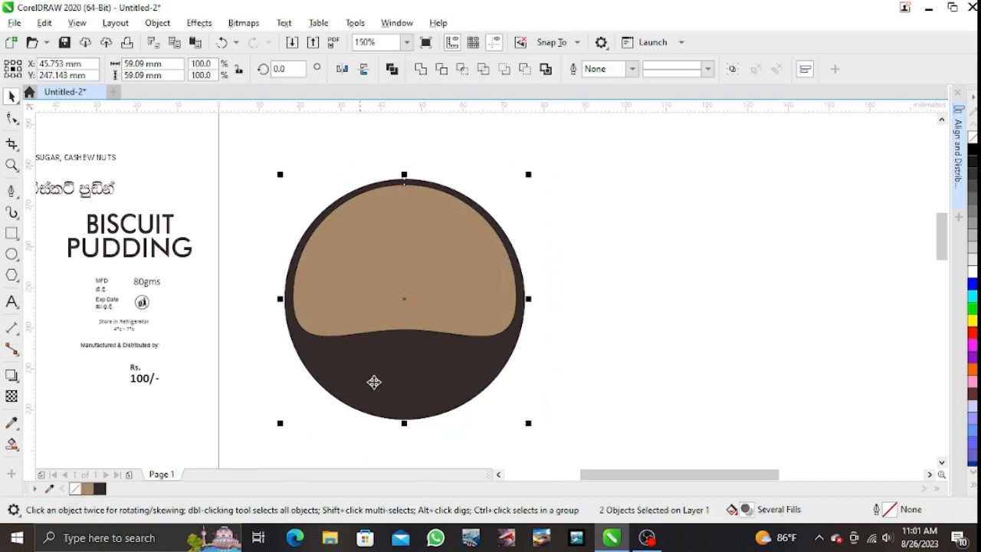
pyautogui.click(608, 308)
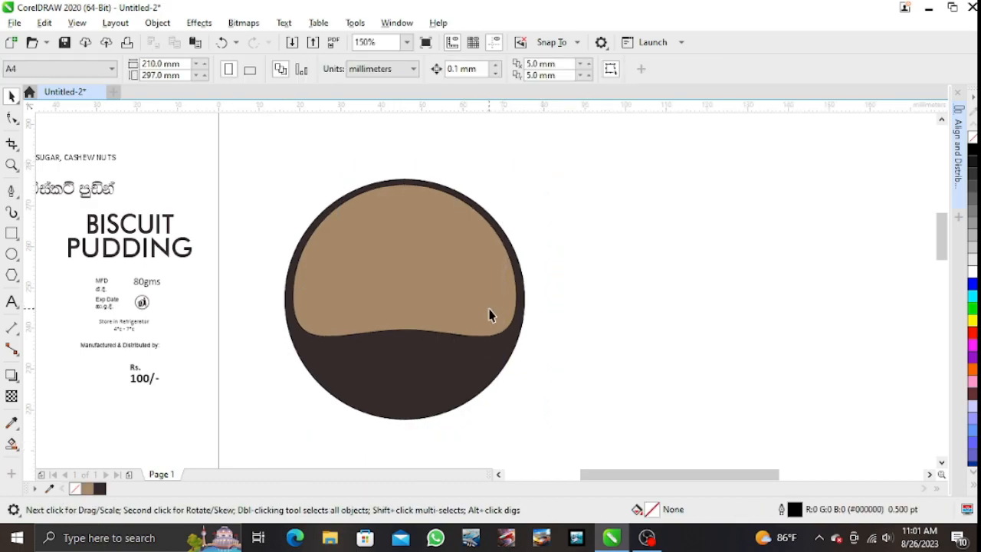
# Copy the Rasath logo from beside the page onto the upper part of the tan dome
pyautogui.scroll(-2, 490, 315)
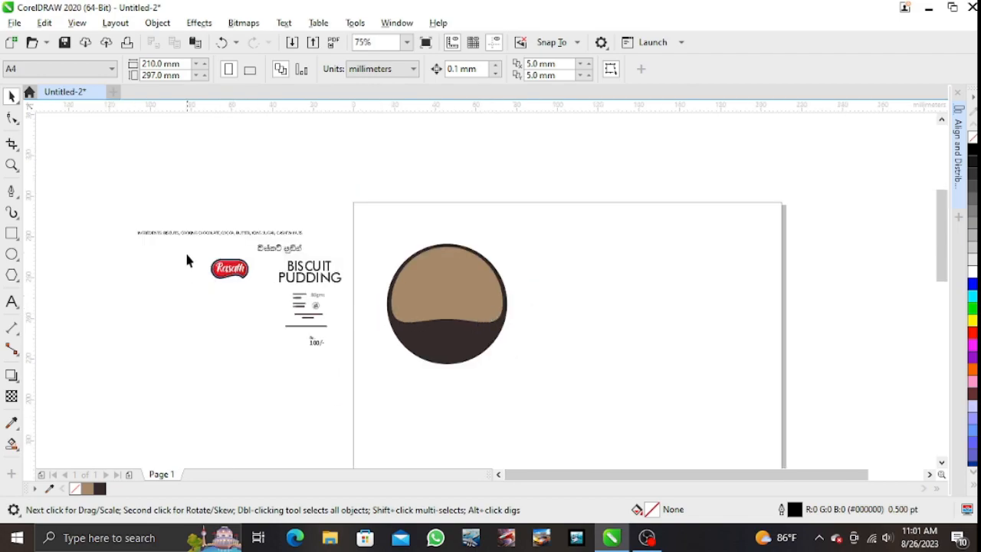
pyautogui.moveTo(259, 304); pyautogui.dragTo(259, 302)
pyautogui.moveTo(230, 268); pyautogui.dragTo(455, 268)
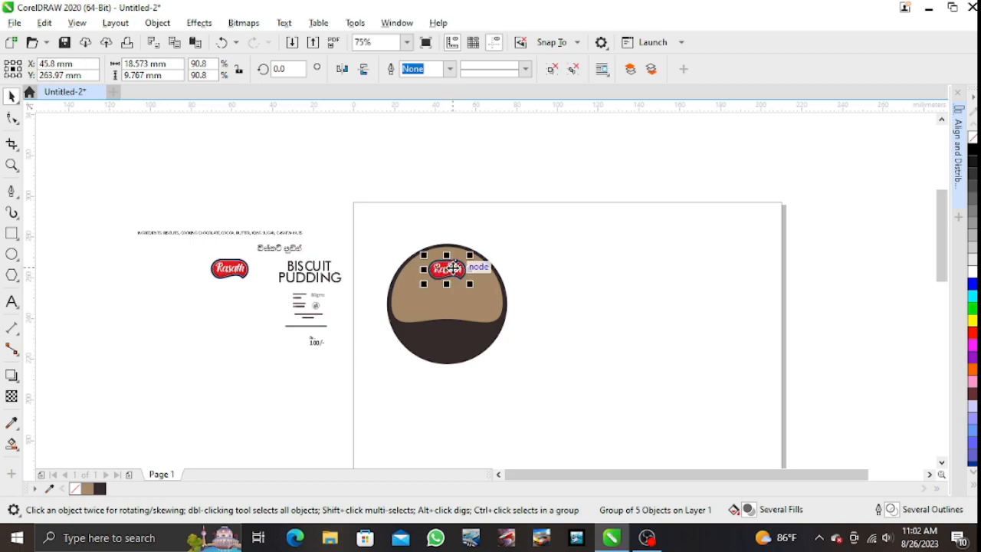
# Copy the BISCUIT PUDDING title and the Sinhala product name onto the tan dome below the logo
pyautogui.moveTo(353, 249); pyautogui.dragTo(269, 295)
pyautogui.moveTo(318, 276); pyautogui.dragTo(459, 299)
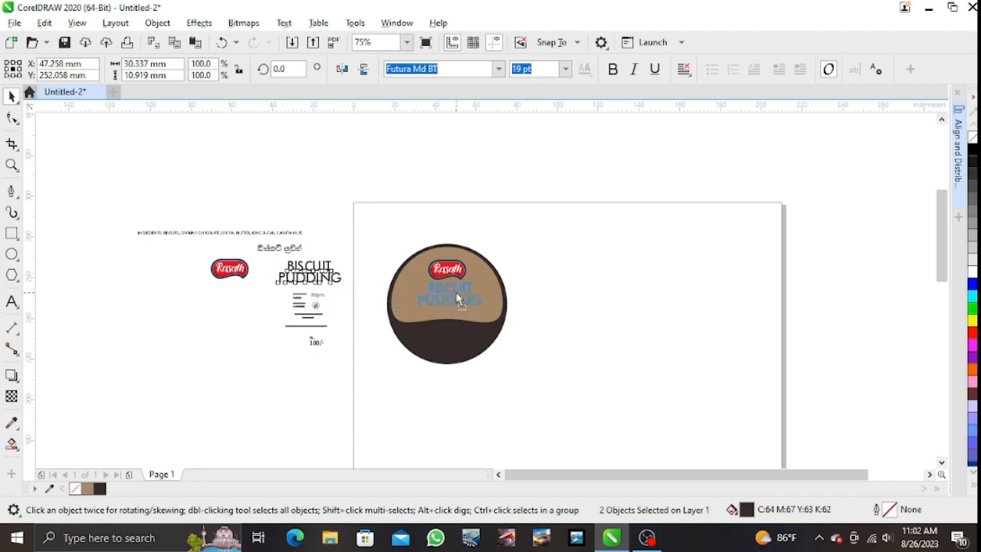
pyautogui.moveTo(459, 299); pyautogui.dragTo(454, 291)
pyautogui.moveTo(295, 250); pyautogui.dragTo(435, 253)
# Lower the BISCUIT PUDDING title on the dome and nudge the Sinhala name down to sit just above it
pyautogui.scroll(4, 462, 278)
pyautogui.click(445, 307)
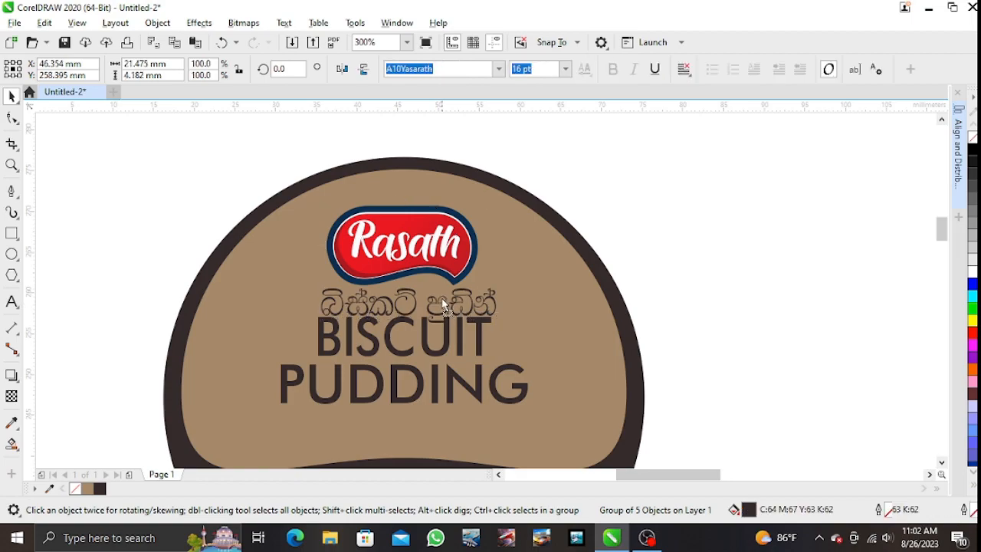
pyautogui.click(444, 356)
pyautogui.keyDown('shift'); pyautogui.click(458, 381); pyautogui.keyUp('shift')
pyautogui.moveTo(418, 355); pyautogui.dragTo(421, 380)
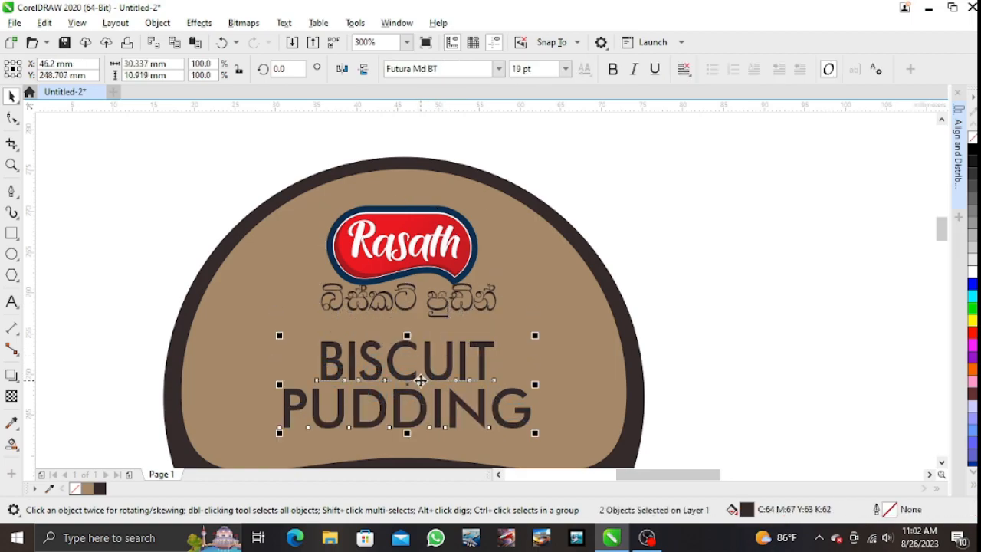
pyautogui.click(434, 309)
pyautogui.press('Down')
pyautogui.press('Down')
pyautogui.press('Down')
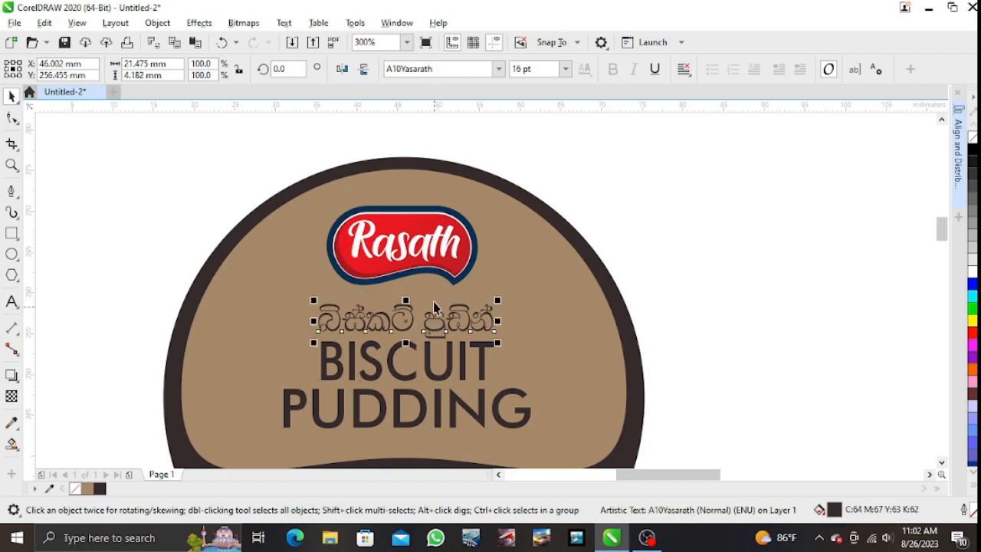
# Centre the logo, the Sinhala name and the BISCUIT PUDDING title horizontally on the tan dome
pyautogui.scroll(-2, 434, 308)
pyautogui.moveTo(337, 191); pyautogui.dragTo(500, 381)
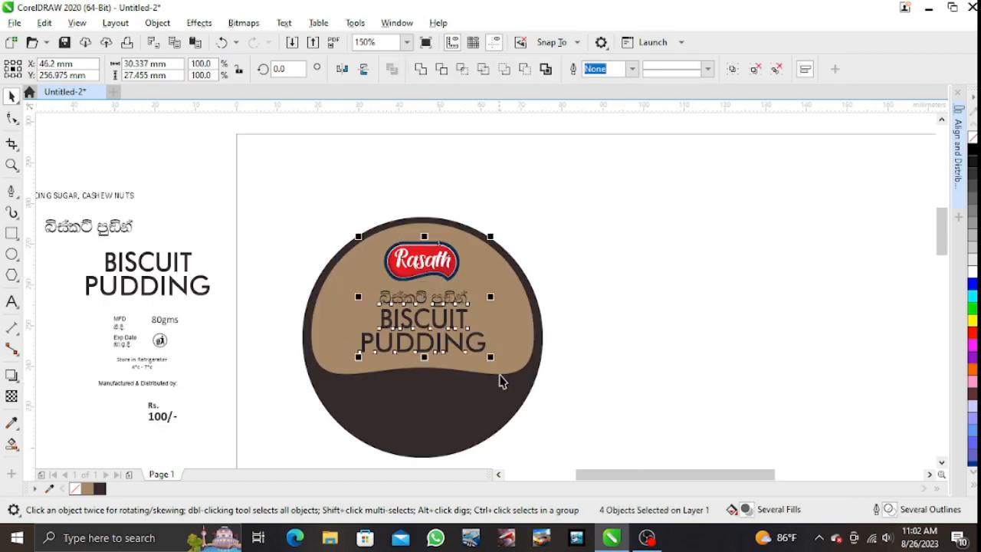
pyautogui.keyDown('shift'); pyautogui.click(510, 337); pyautogui.keyUp('shift')
pyautogui.click(958, 138)
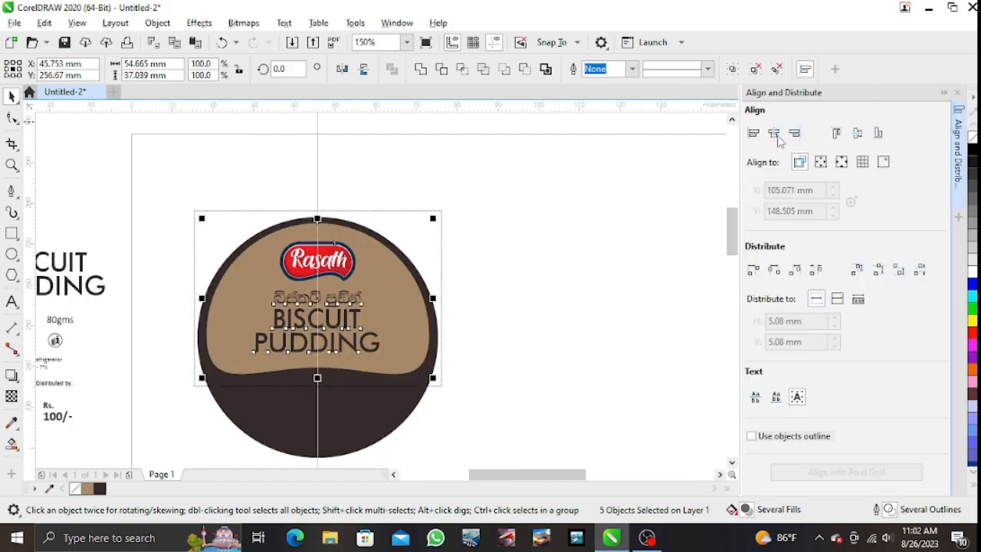
pyautogui.click(627, 218)
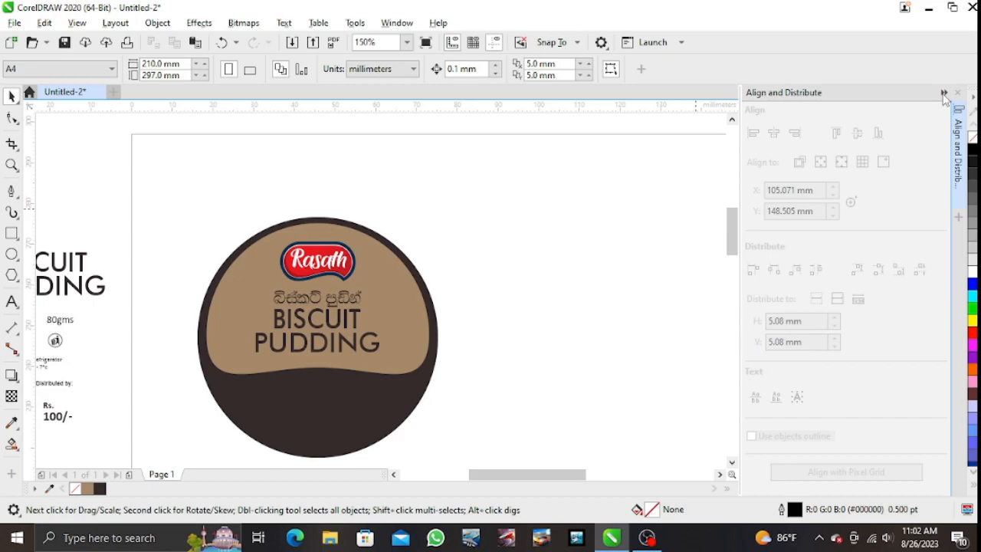
pyautogui.click(943, 92)
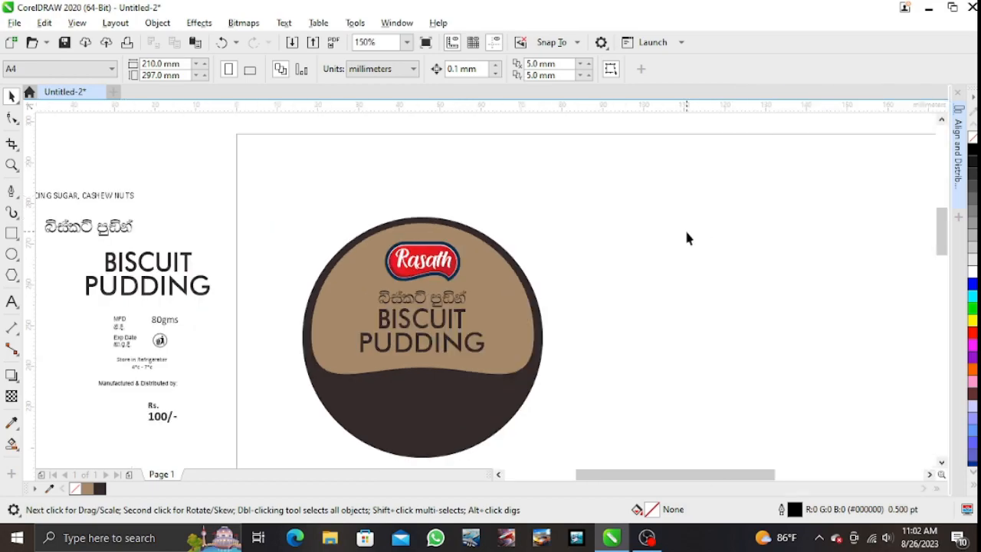
# Move the ingredients line above the label and fit it to the curved upper edge of the tan dome
pyautogui.click(942, 463)
pyautogui.moveTo(129, 163); pyautogui.dragTo(562, 153)
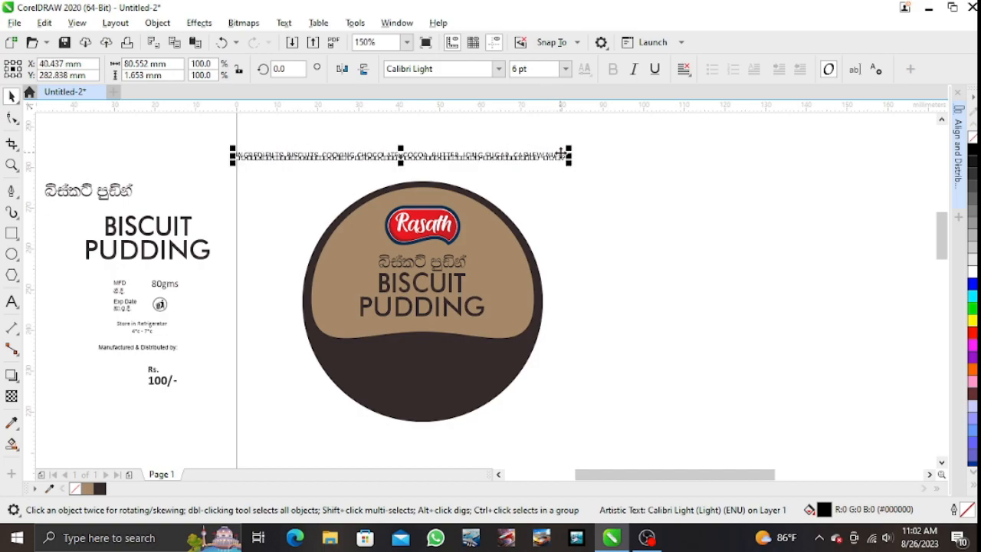
pyautogui.click(298, 31)
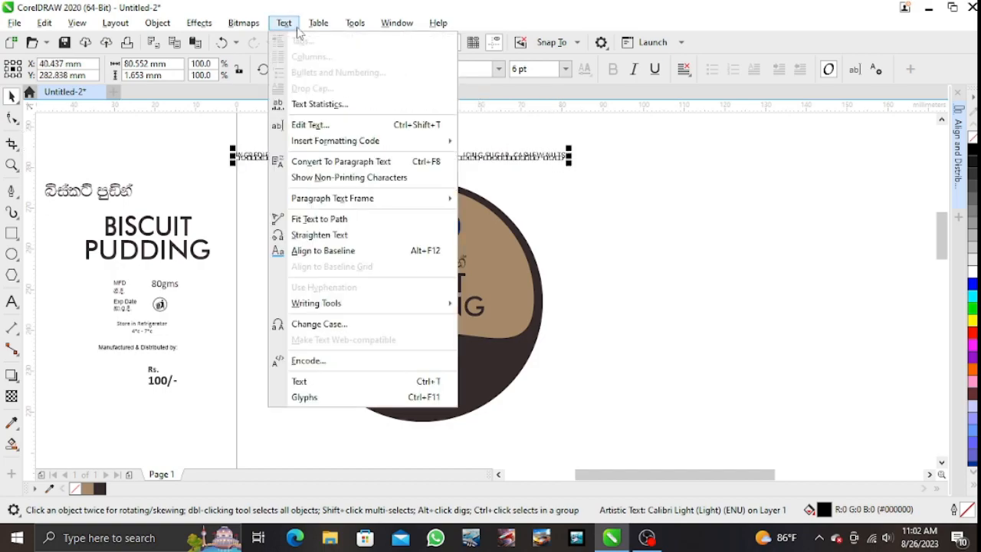
pyautogui.click(368, 220)
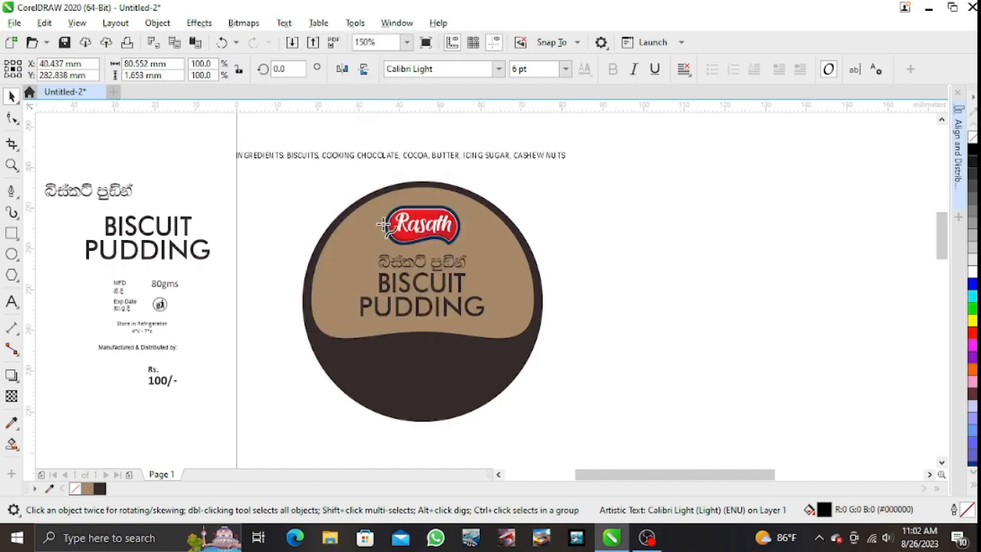
pyautogui.click(420, 186)
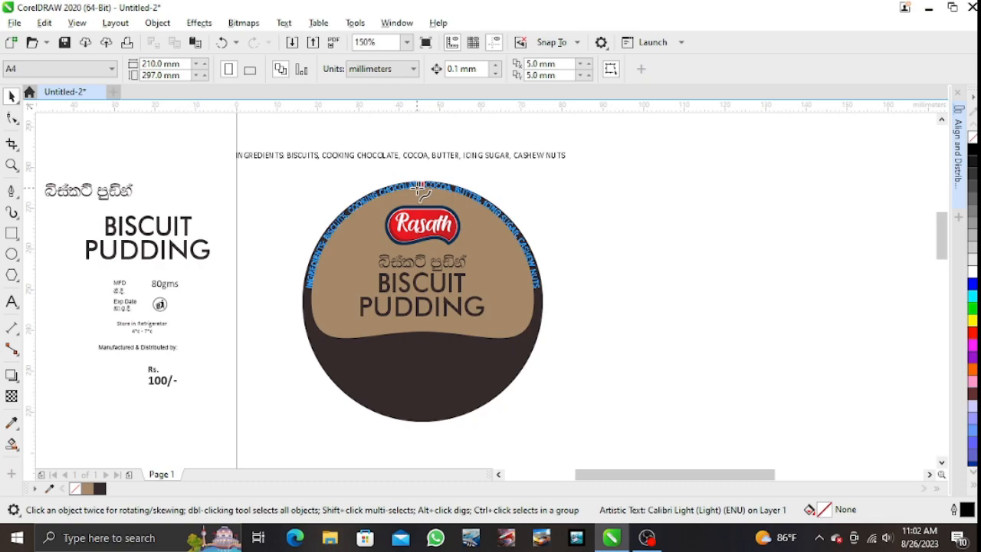
pyautogui.click(418, 188)
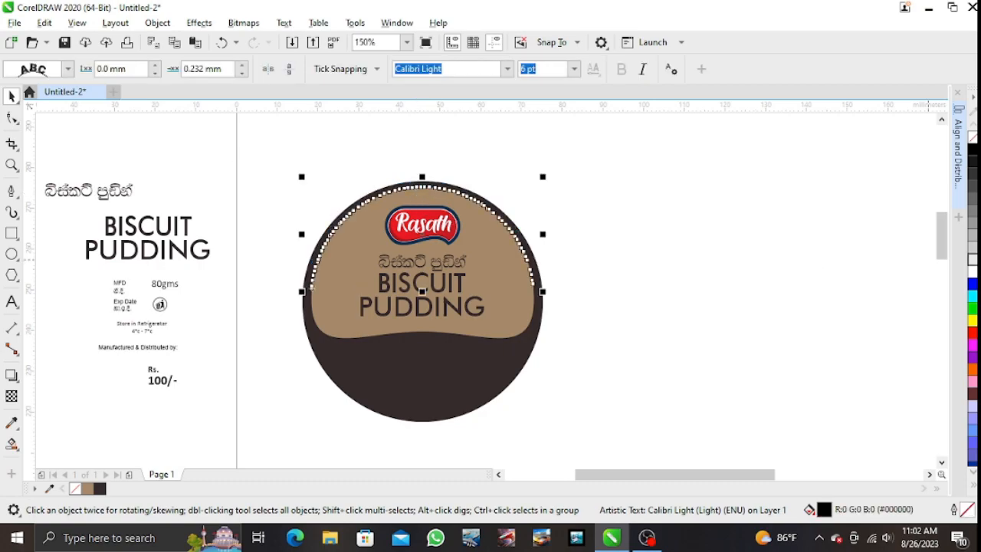
# Fill the curved ingredients text with white
pyautogui.click(972, 272)
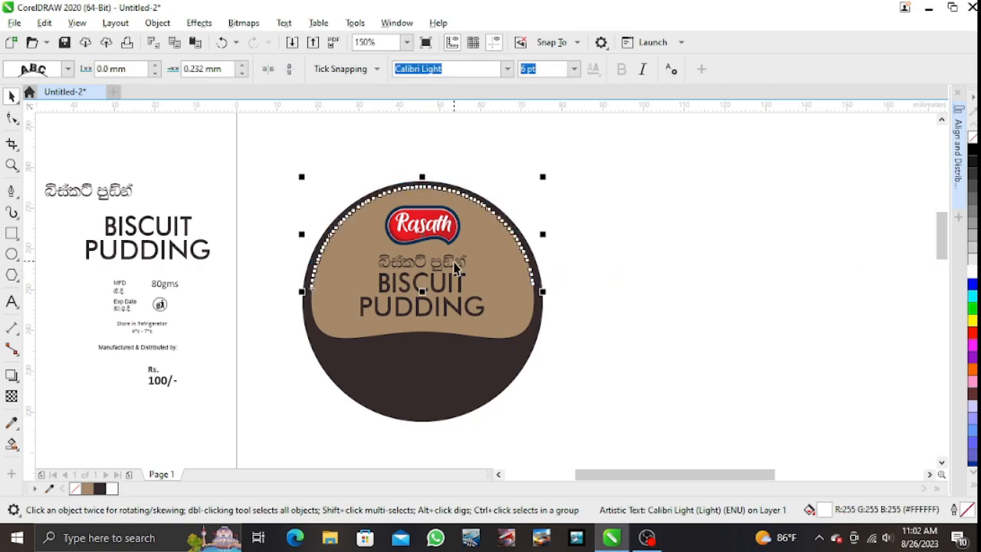
pyautogui.click(177, 157)
pyautogui.hscroll(-1, 414, 230)
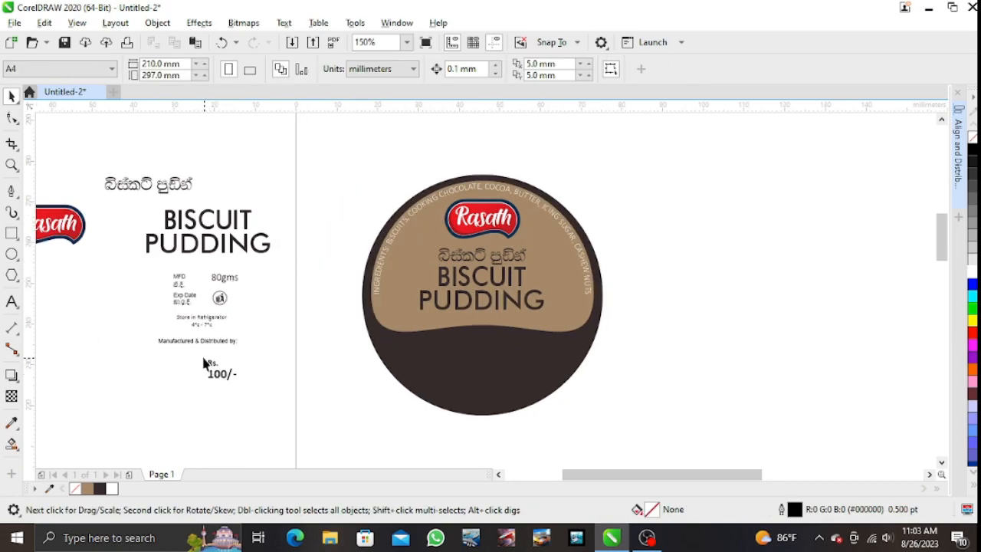
# Move the Rs. 100/- price to the left of PUDDING and place a copy of the 80gms text to its right
pyautogui.moveTo(223, 374); pyautogui.dragTo(405, 304)
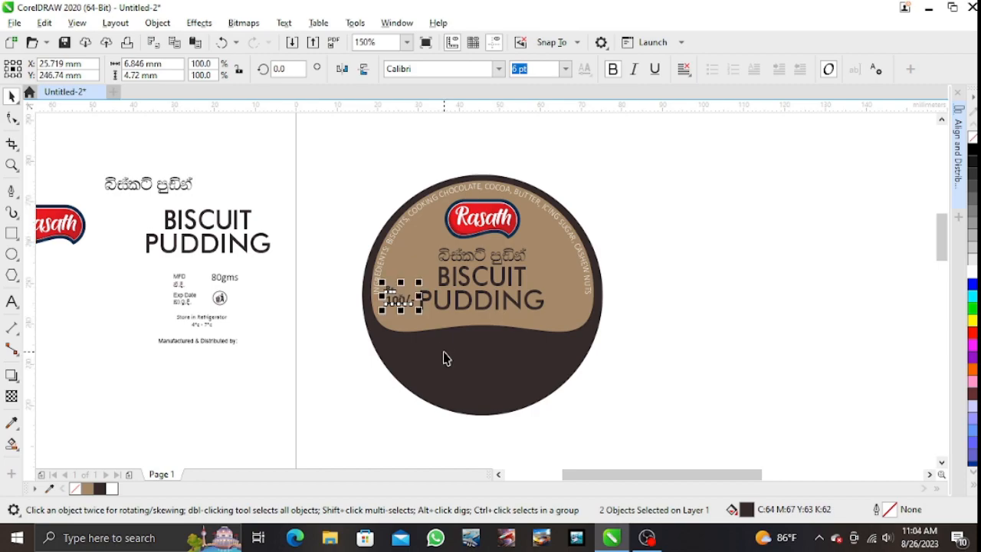
pyautogui.moveTo(224, 278); pyautogui.dragTo(563, 315)
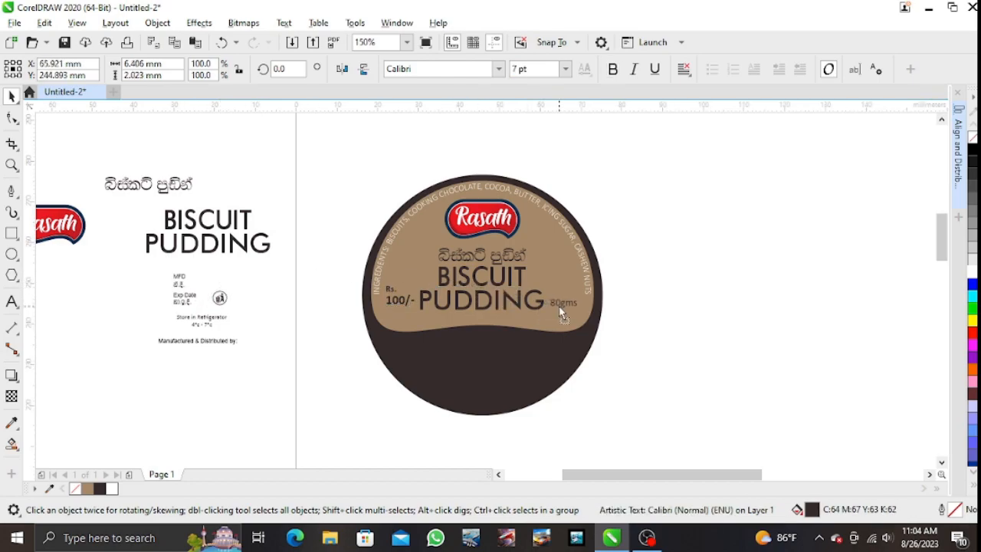
pyautogui.rightClick(563, 313)
pyautogui.moveTo(562, 314); pyautogui.dragTo(563, 313)
pyautogui.click(624, 301)
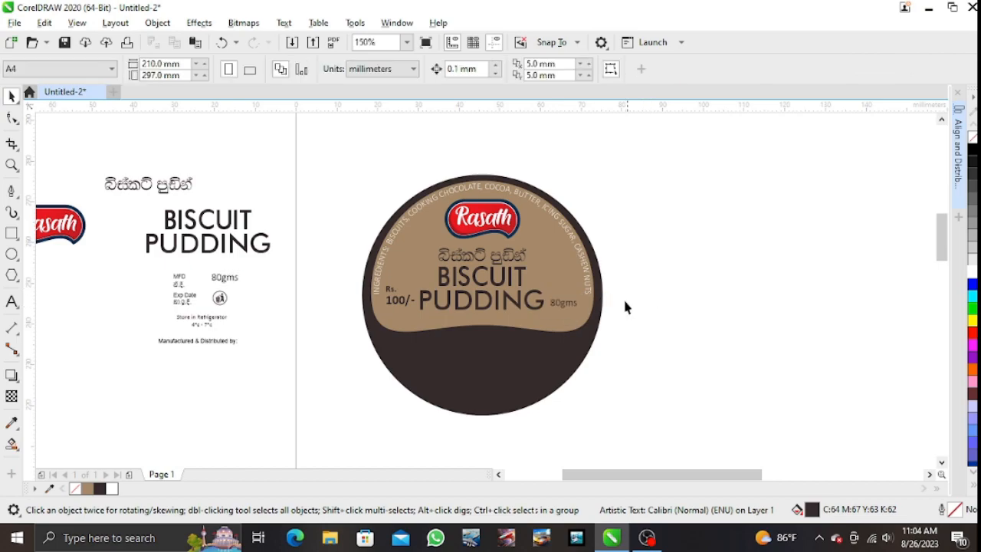
# Align the bottom edges of the 80gms text and the 100/- price on the dome
pyautogui.click(567, 303)
pyautogui.keyDown('shift'); pyautogui.click(400, 301); pyautogui.keyUp('shift')
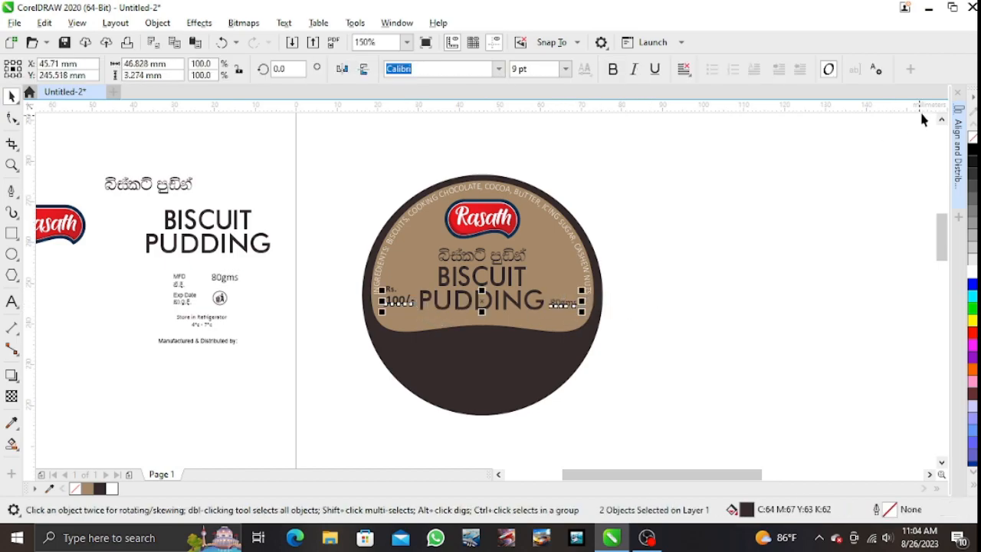
pyautogui.click(960, 125)
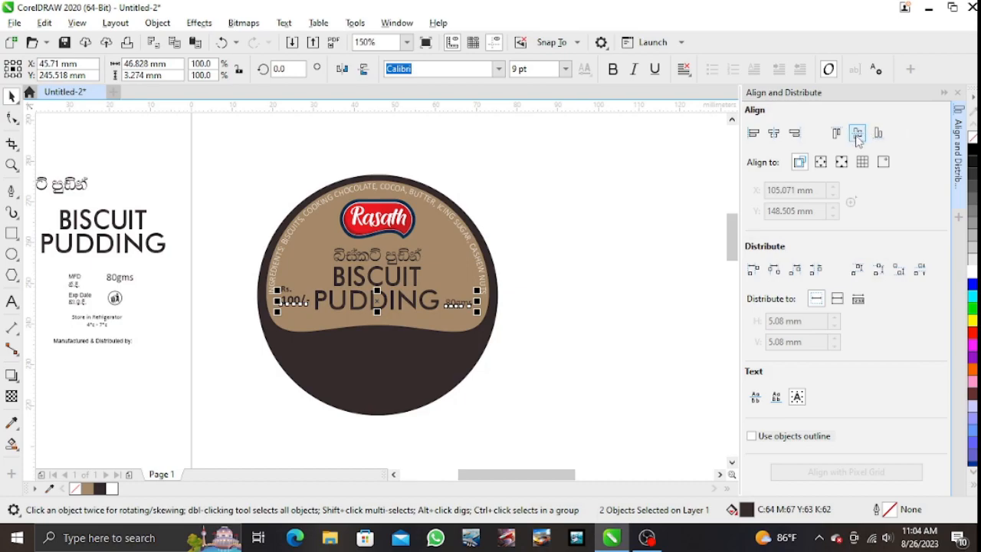
pyautogui.click(879, 136)
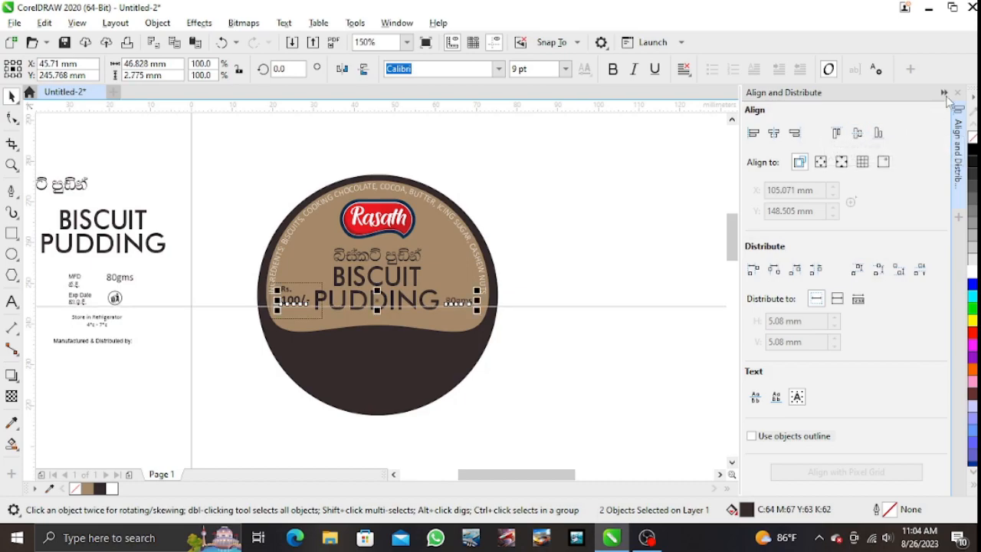
pyautogui.click(641, 234)
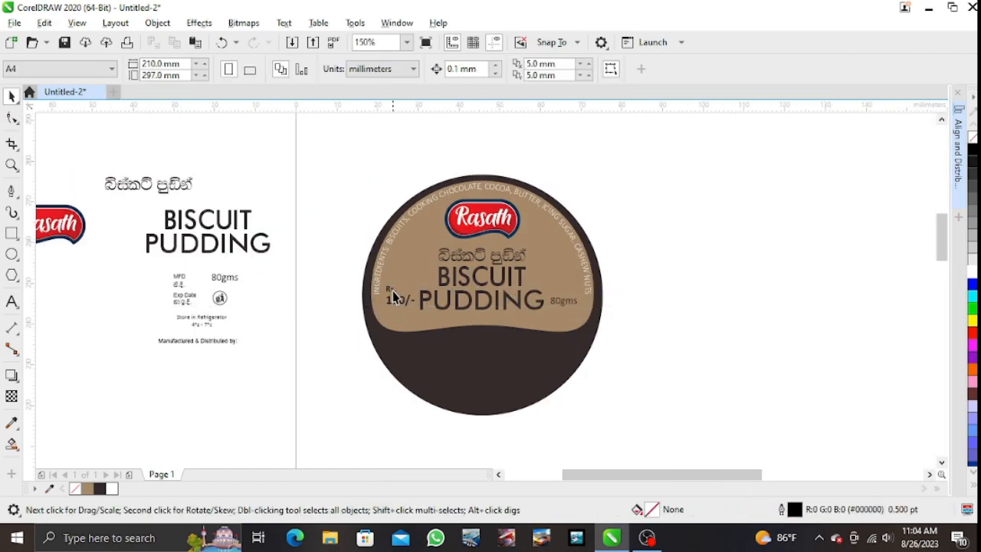
pyautogui.click(393, 297)
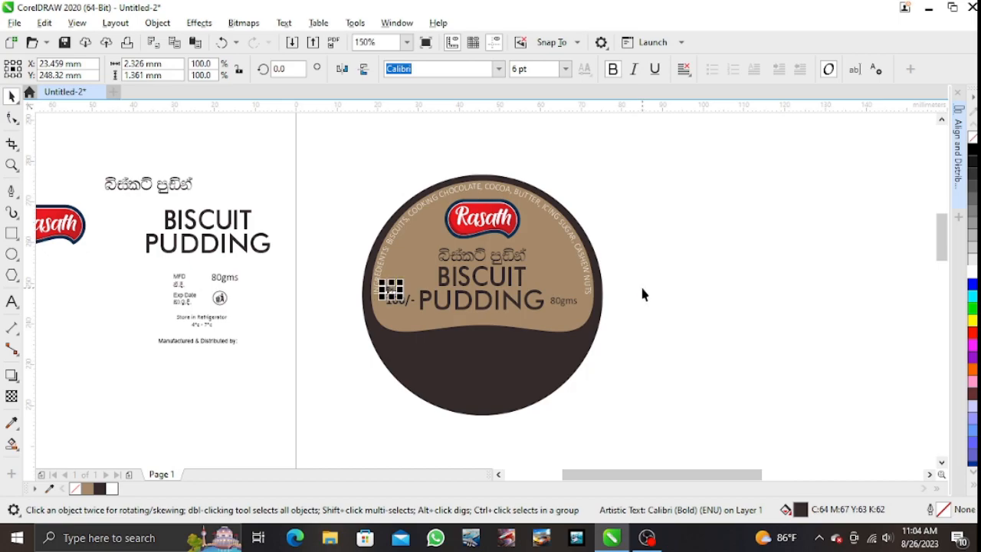
pyautogui.click(220, 297)
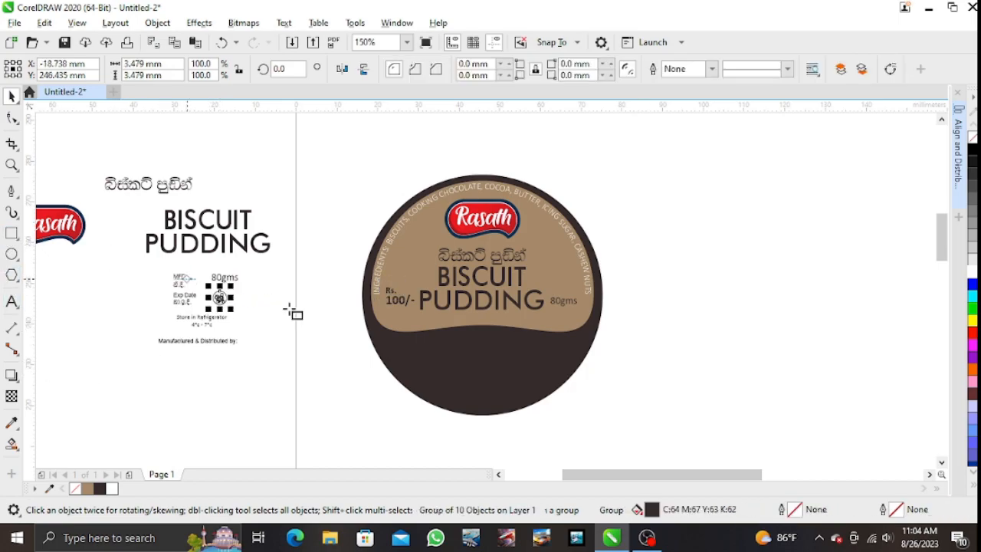
# Draw a rectangle about 31 by 10 mm below PUDDING and round all corners except the upper-left one to about 3 mm
pyautogui.press('F6')
pyautogui.moveTo(414, 321); pyautogui.dragTo(544, 366)
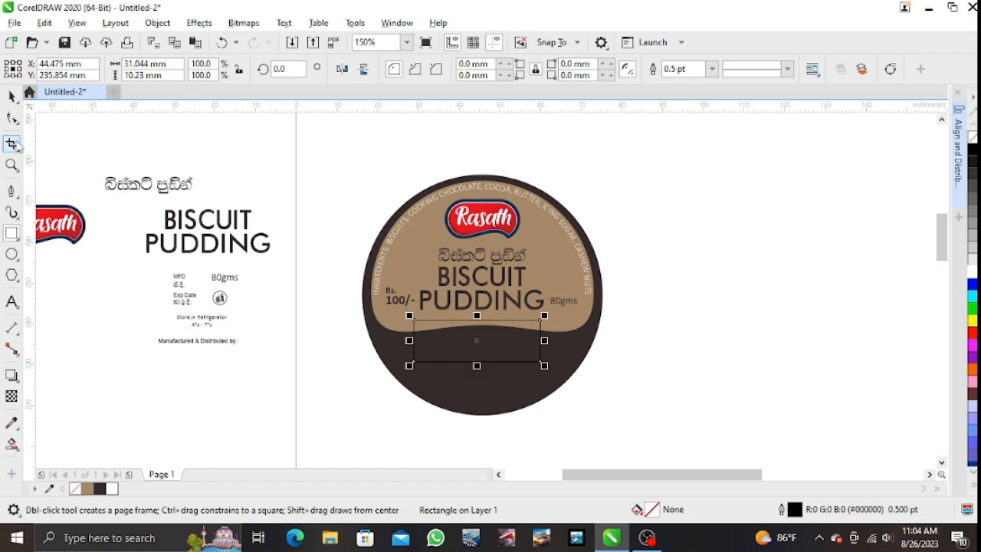
pyautogui.click(12, 120)
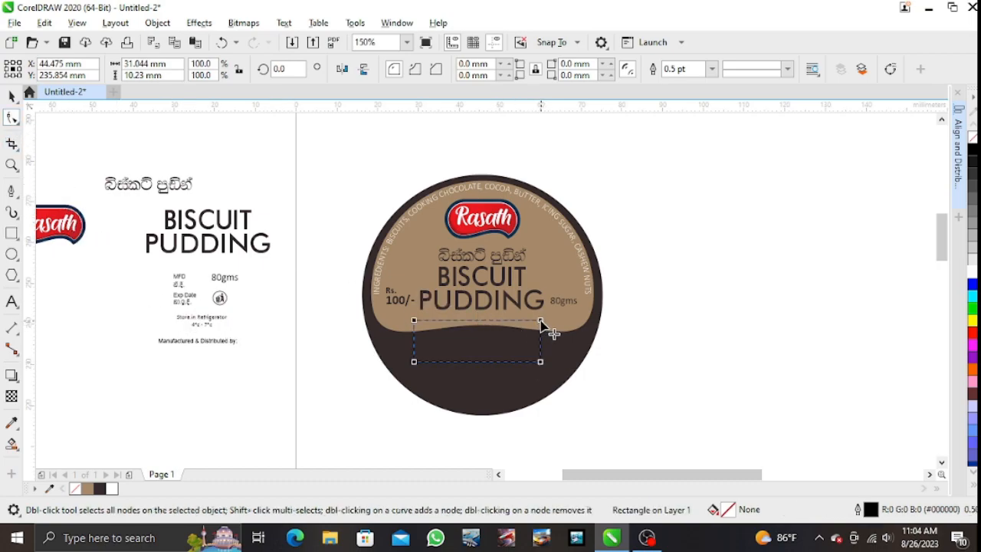
pyautogui.moveTo(540, 362); pyautogui.dragTo(545, 370)
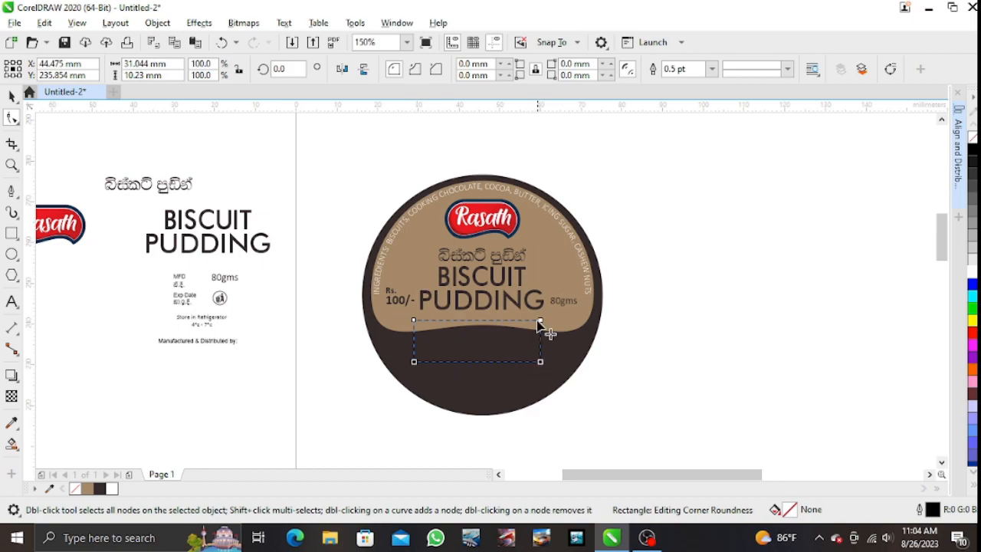
pyautogui.moveTo(543, 325); pyautogui.dragTo(529, 317)
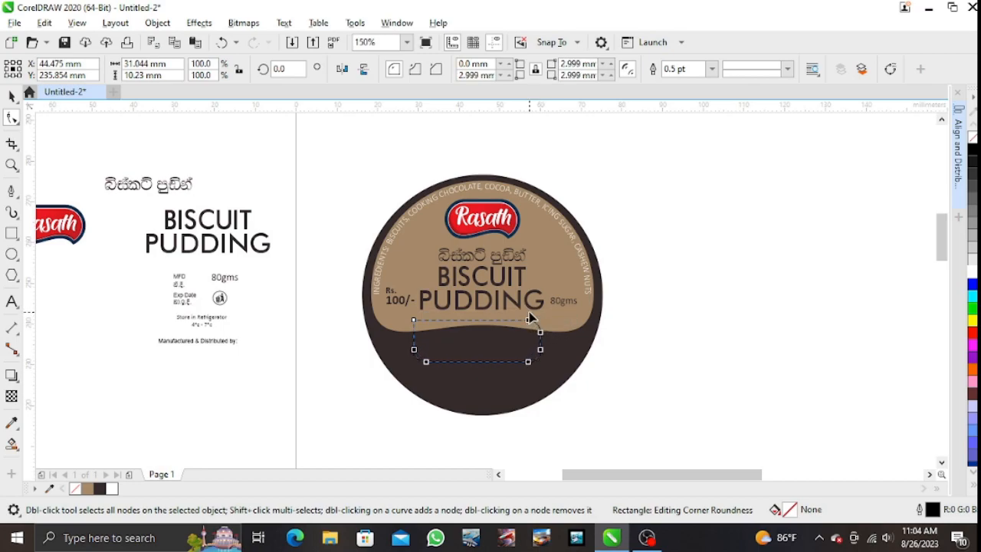
pyautogui.click(11, 95)
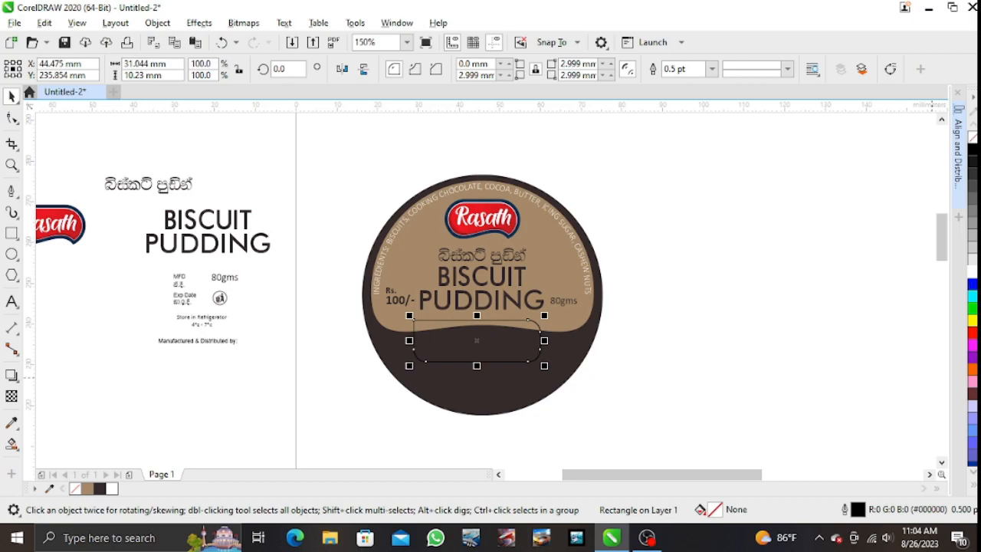
# Fill the partly rounded rectangle with white and centre it horizontally on the tan dome
pyautogui.click(972, 274)
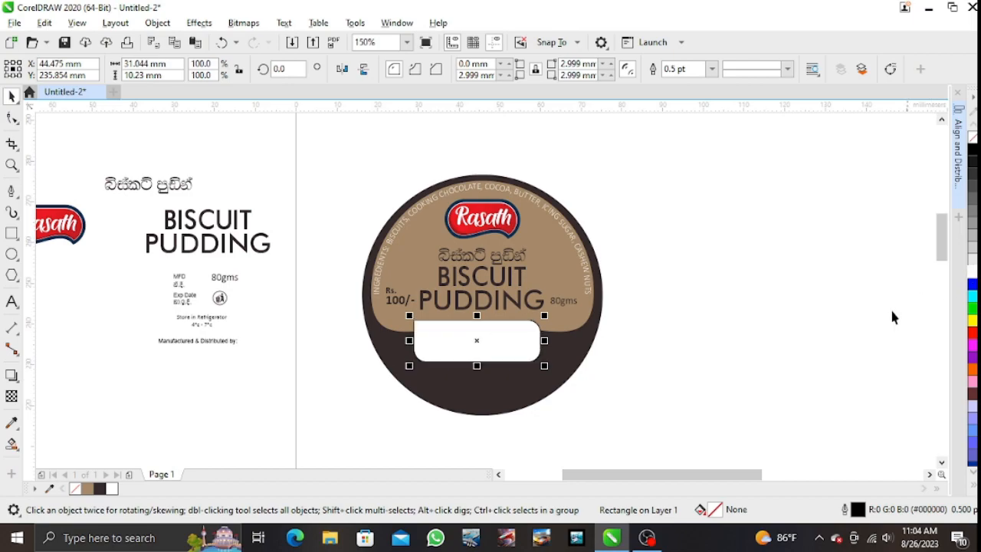
pyautogui.keyDown('shift'); pyautogui.click(560, 256); pyautogui.keyUp('shift')
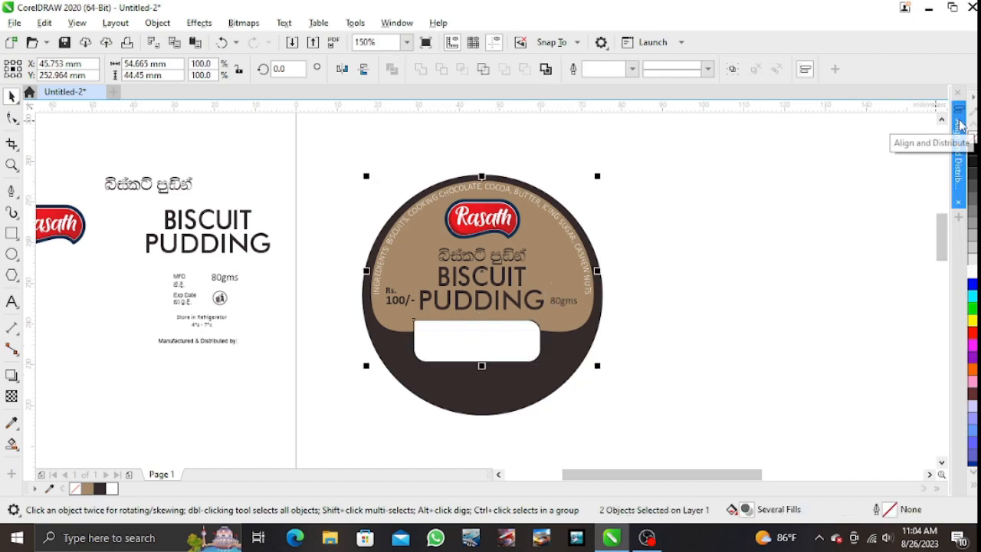
pyautogui.press('c')
pyautogui.click(149, 280)
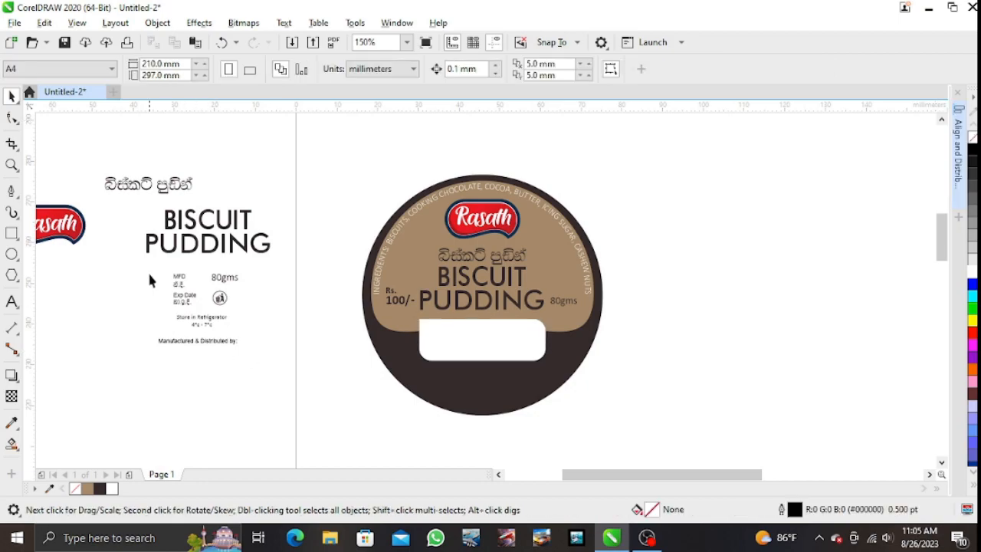
# Copy the MFD and Exp Date text into the white box's left end and place a white copy of the round emblem beside the box
pyautogui.click(203, 305)
pyautogui.moveTo(188, 296); pyautogui.dragTo(441, 344)
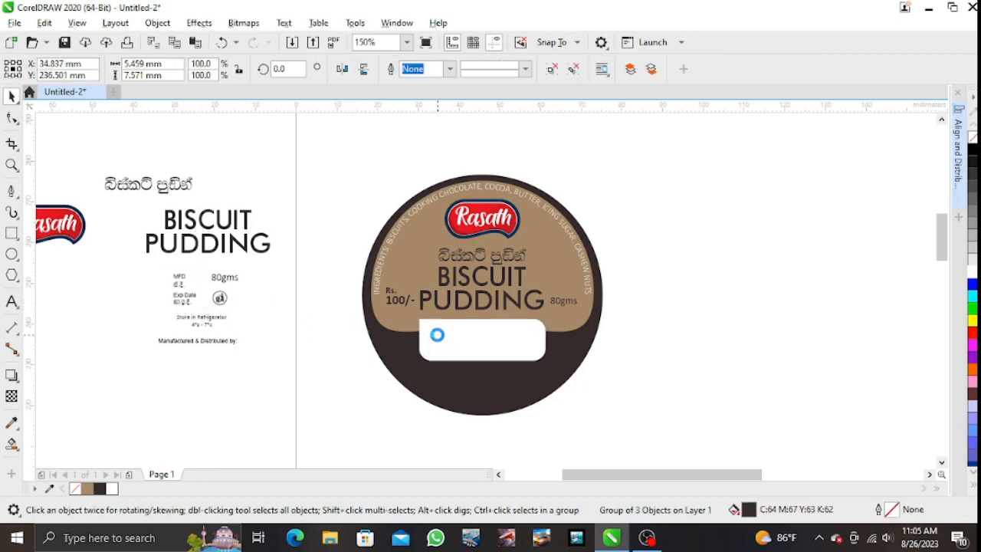
pyautogui.click(257, 302)
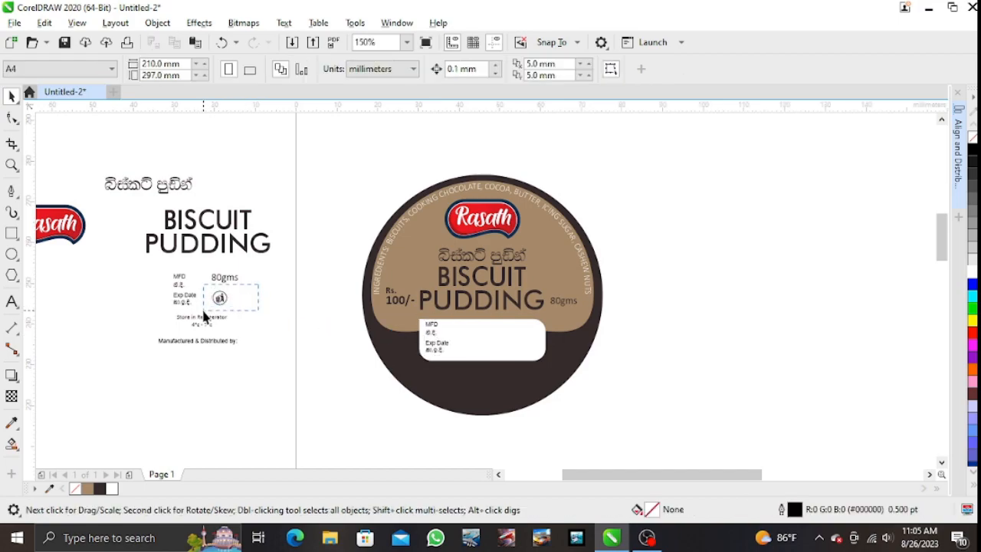
pyautogui.click(219, 299)
pyautogui.moveTo(219, 299); pyautogui.dragTo(562, 346)
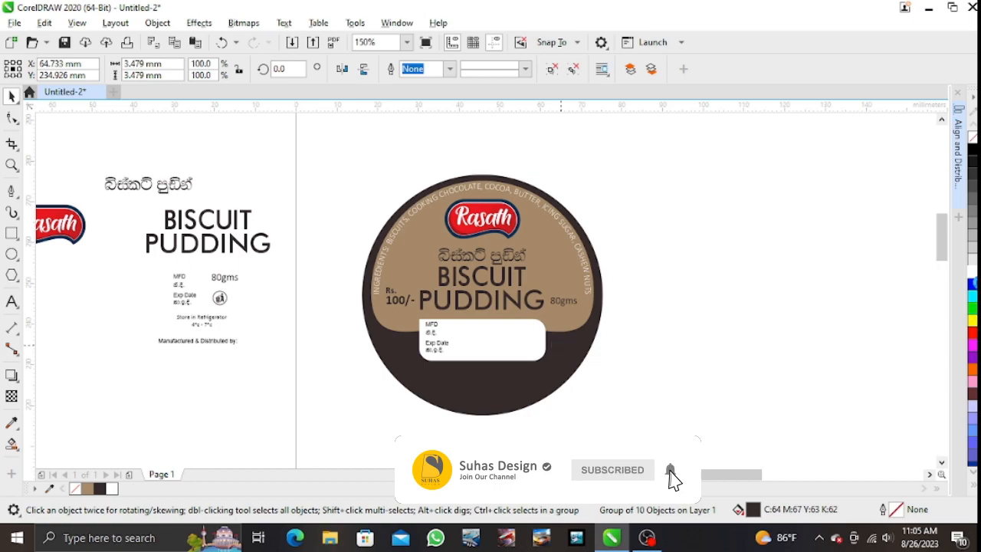
pyautogui.click(747, 284)
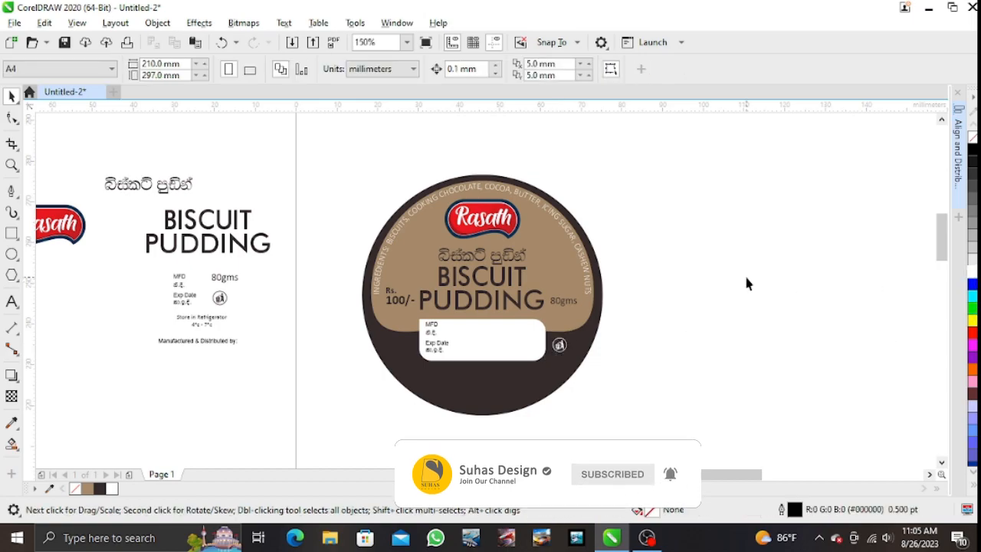
# Place a white copy of the Store in Refrigerator text below the white box and centre it horizontally on the dark circle
pyautogui.moveTo(153, 318); pyautogui.dragTo(360, 354)
pyautogui.moveTo(419, 370); pyautogui.dragTo(486, 372)
pyautogui.click(972, 273)
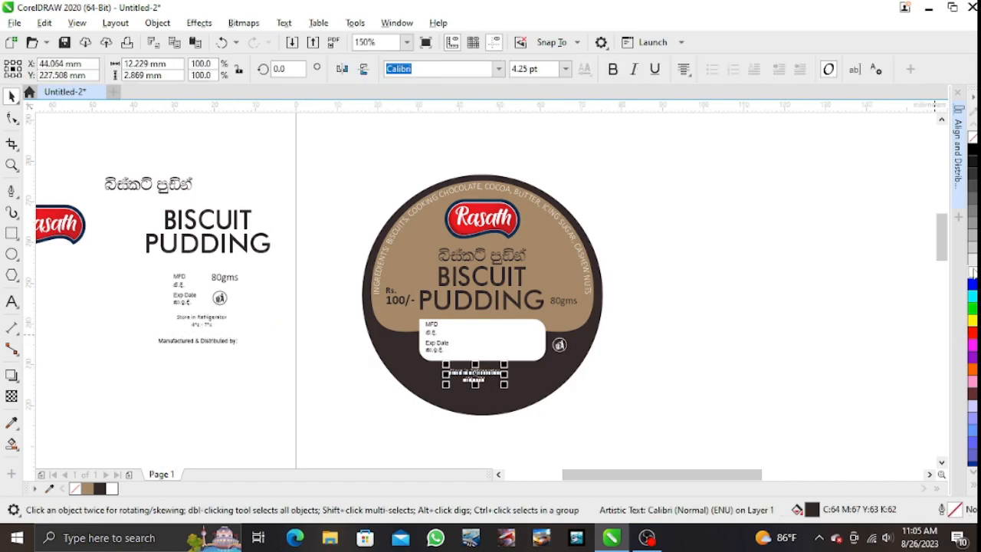
pyautogui.keyDown('shift'); pyautogui.click(558, 376); pyautogui.keyUp('shift')
pyautogui.press('c')
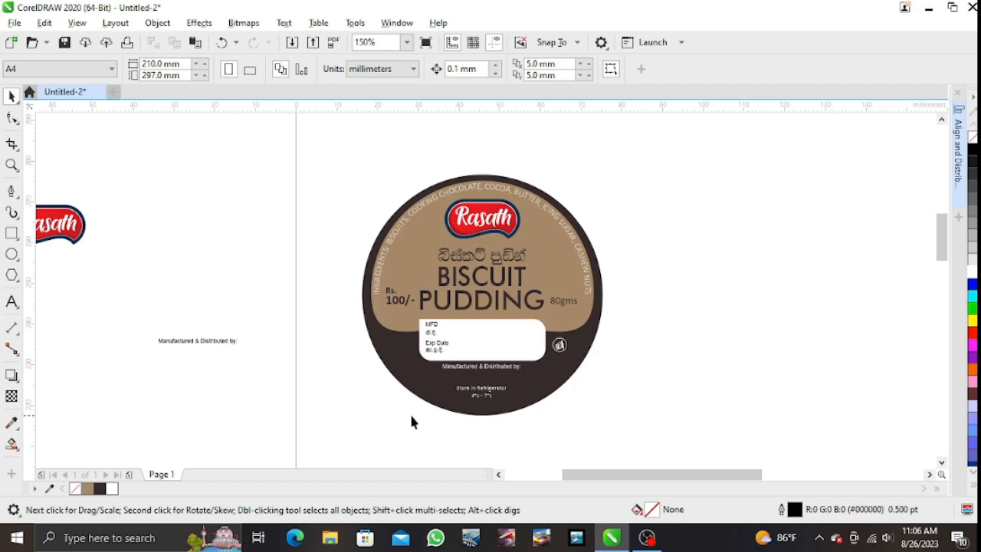
# Duplicate the dark base circle beside the label, remove the copy's fill and give it a dark brown outline
pyautogui.click(552, 386)
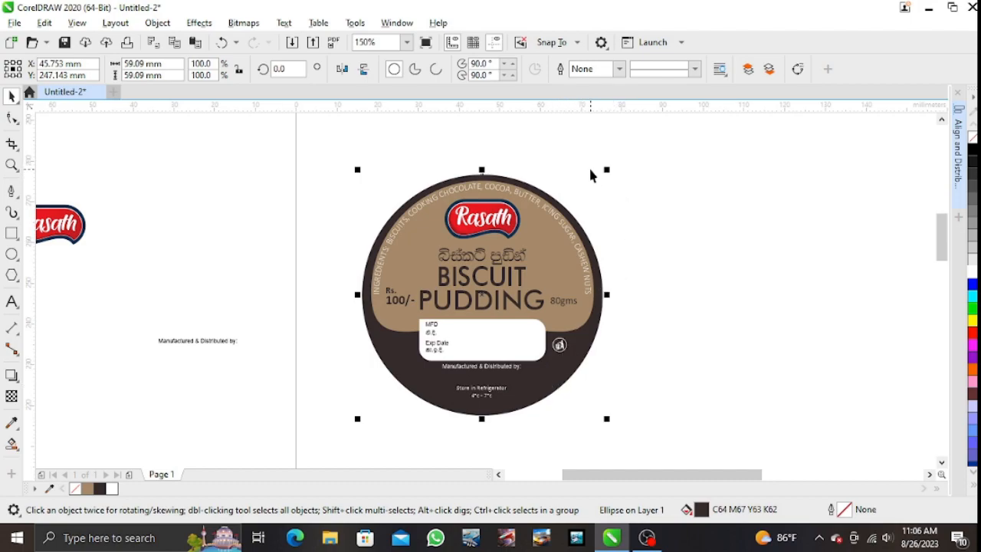
pyautogui.moveTo(591, 339); pyautogui.dragTo(843, 346)
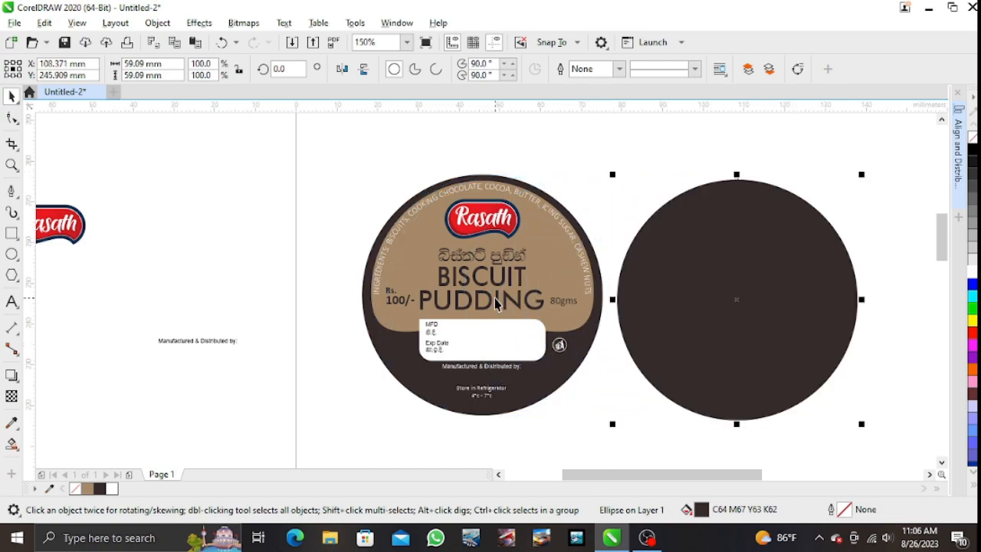
pyautogui.click(973, 140)
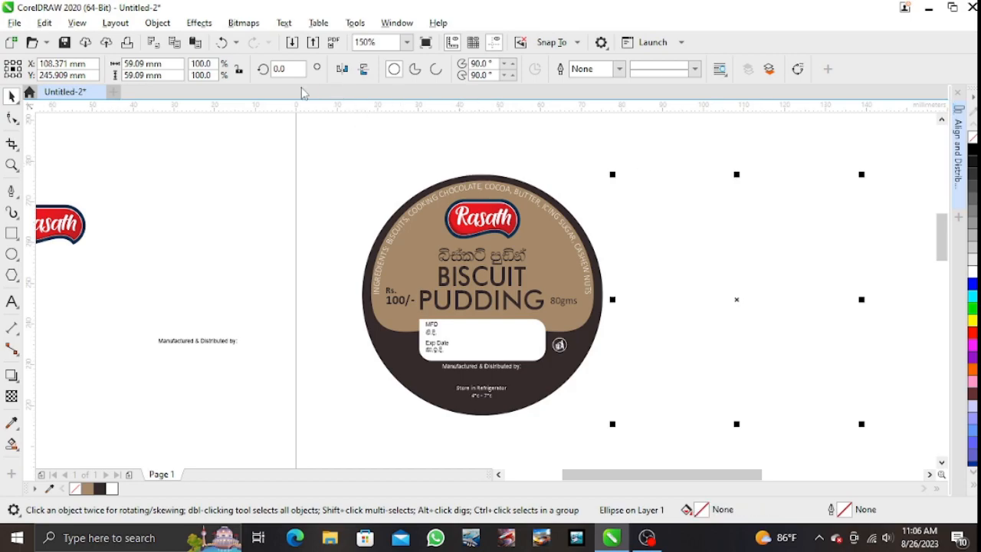
pyautogui.rightClick(973, 156)
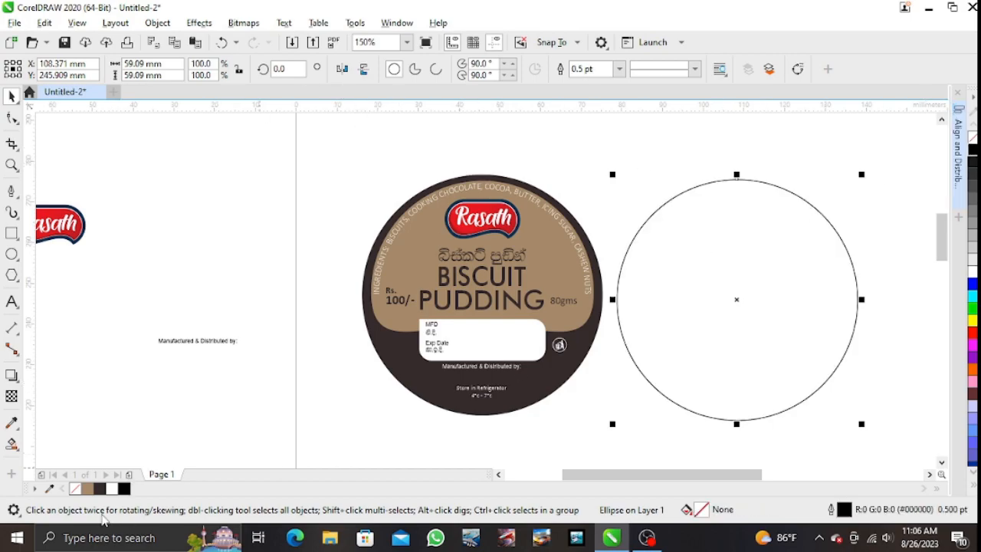
pyautogui.rightClick(99, 489)
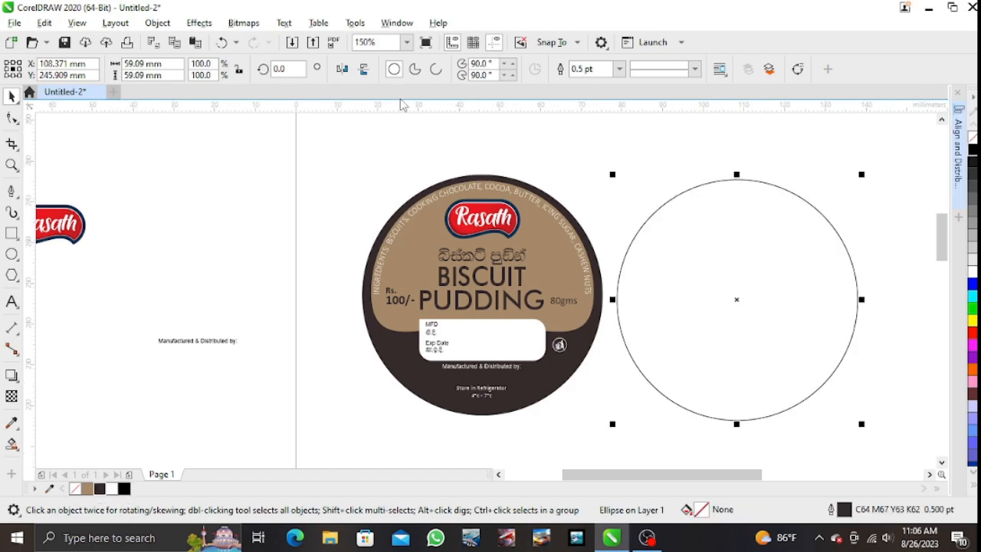
# Set the unfilled circle's outline width to 8.0 pt and convert the outline to an object
pyautogui.click(620, 69)
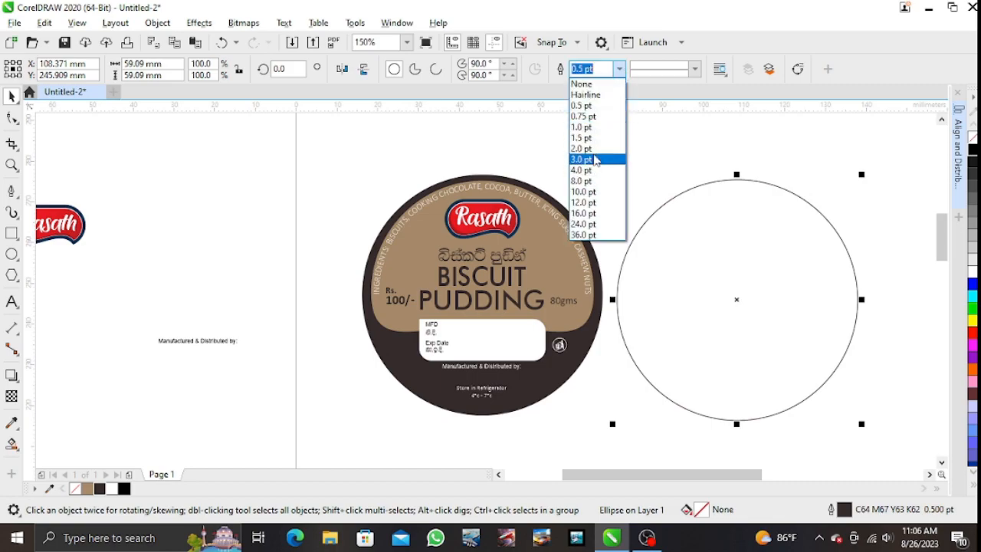
pyautogui.click(590, 147)
pyautogui.click(620, 69)
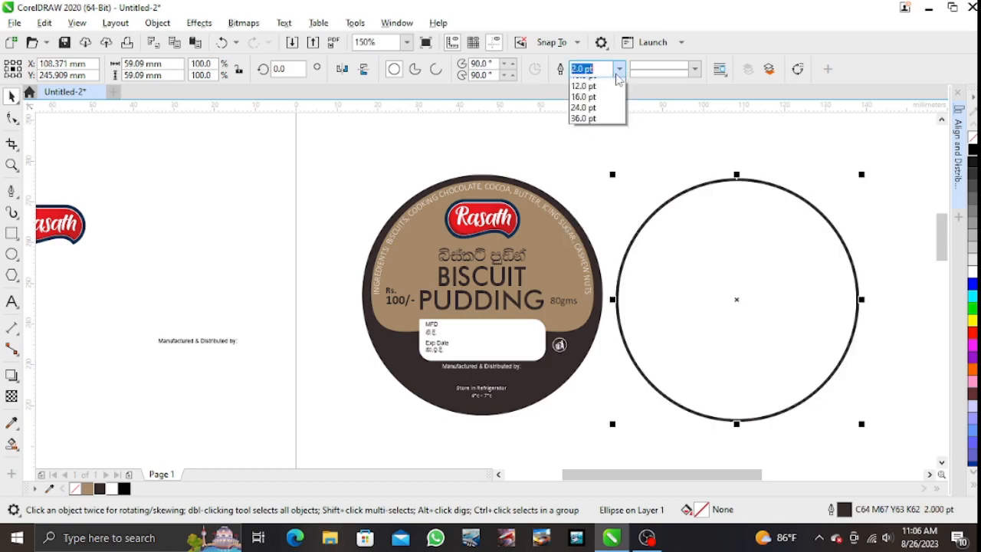
pyautogui.click(595, 182)
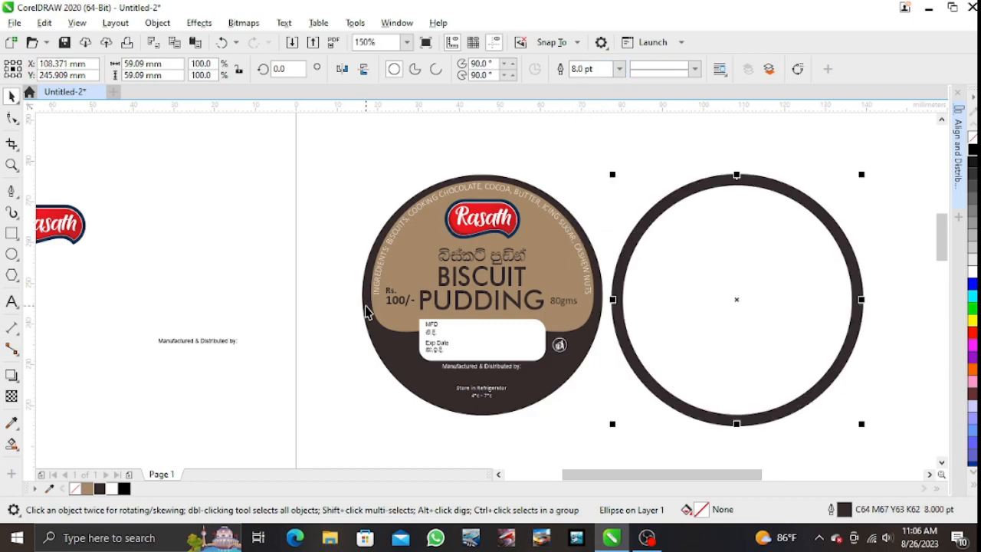
pyautogui.click(157, 23)
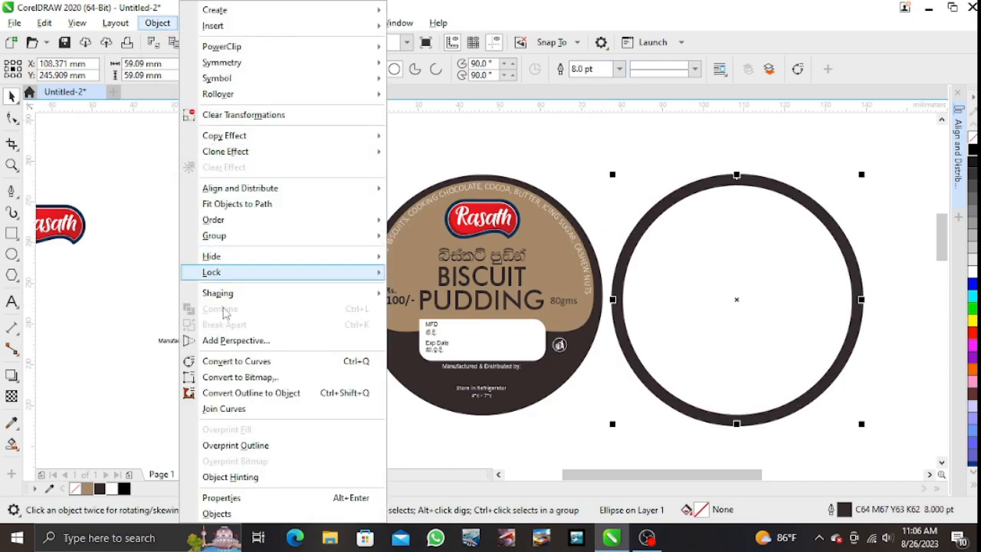
pyautogui.click(258, 394)
pyautogui.click(696, 157)
# Move the dark brown ring onto the label and centre it horizontally and vertically on the dark base circle
pyautogui.moveTo(726, 230); pyautogui.dragTo(729, 300)
pyautogui.moveTo(731, 197); pyautogui.dragTo(652, 190)
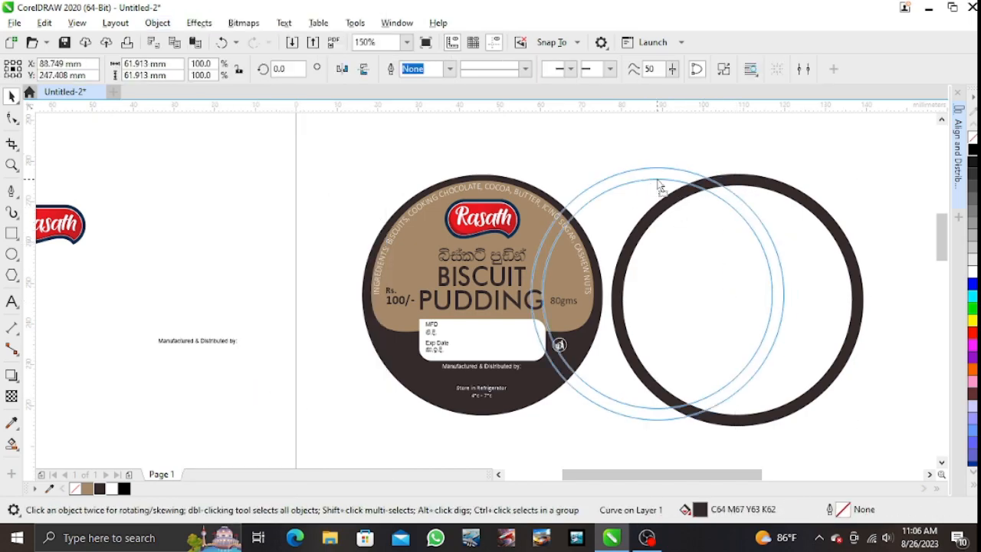
pyautogui.click(798, 224)
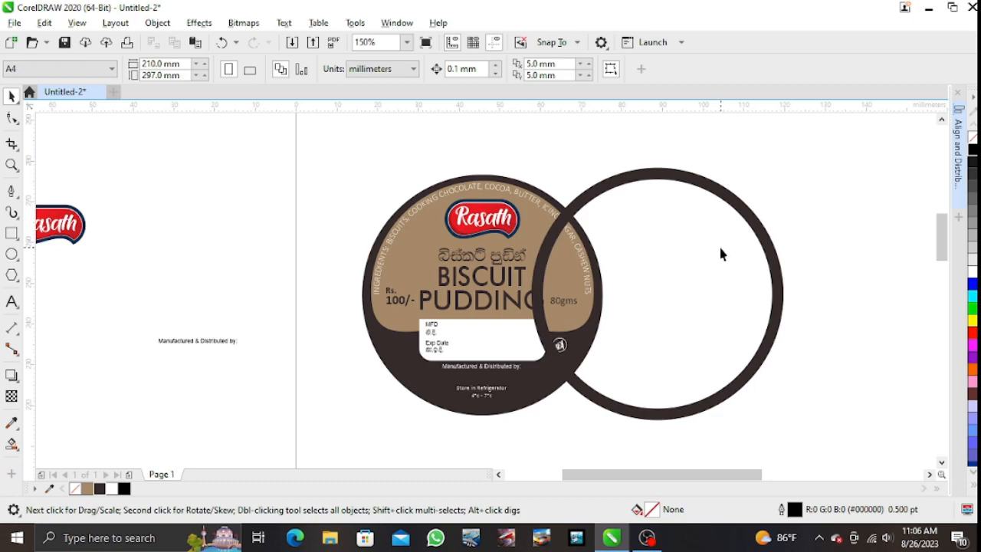
pyautogui.click(741, 216)
pyautogui.keyDown('shift'); pyautogui.click(396, 368); pyautogui.keyUp('shift')
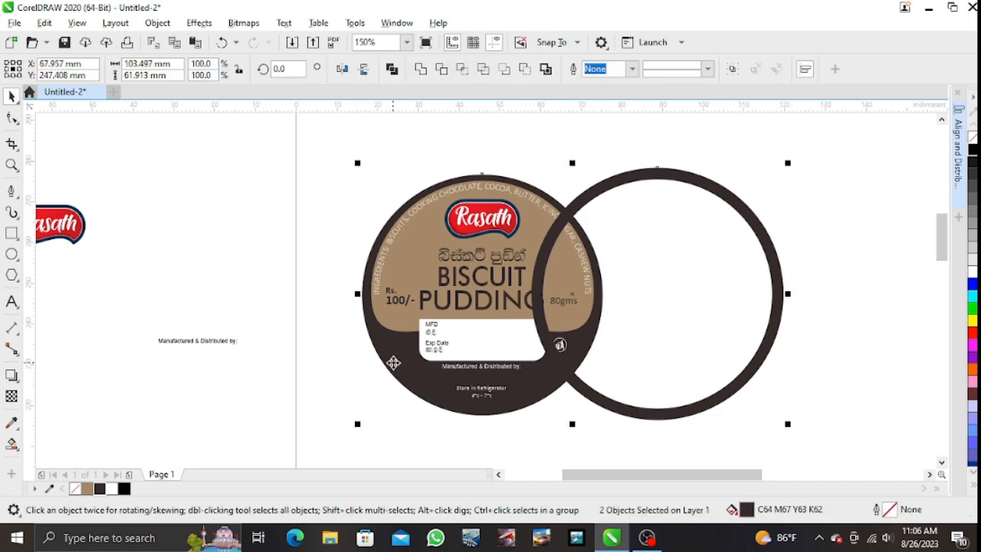
pyautogui.click(959, 131)
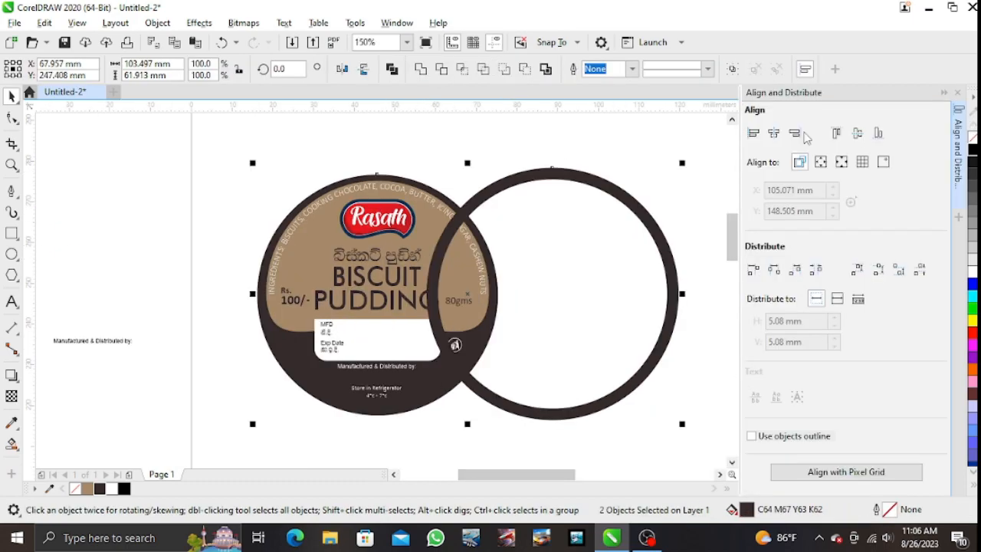
pyautogui.click(773, 134)
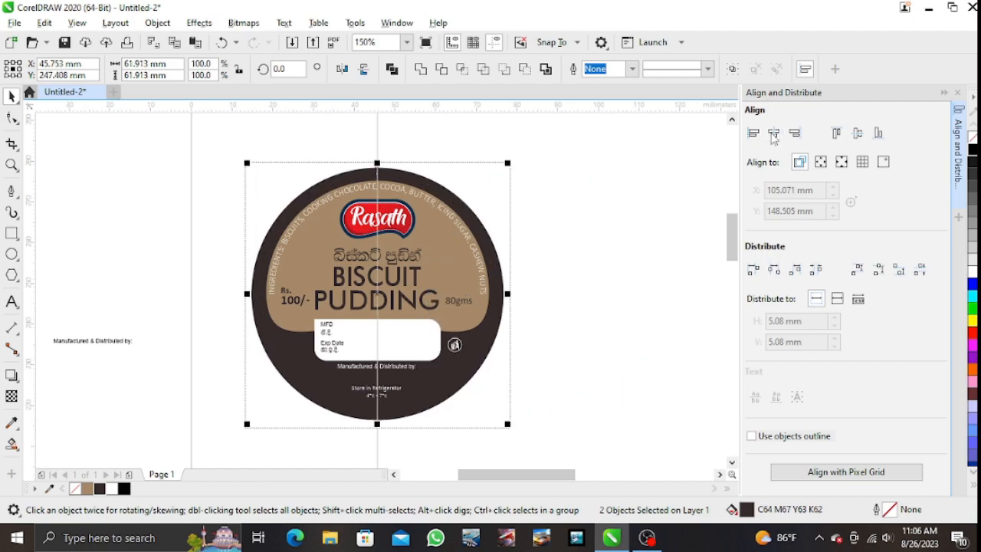
pyautogui.click(857, 133)
pyautogui.click(652, 165)
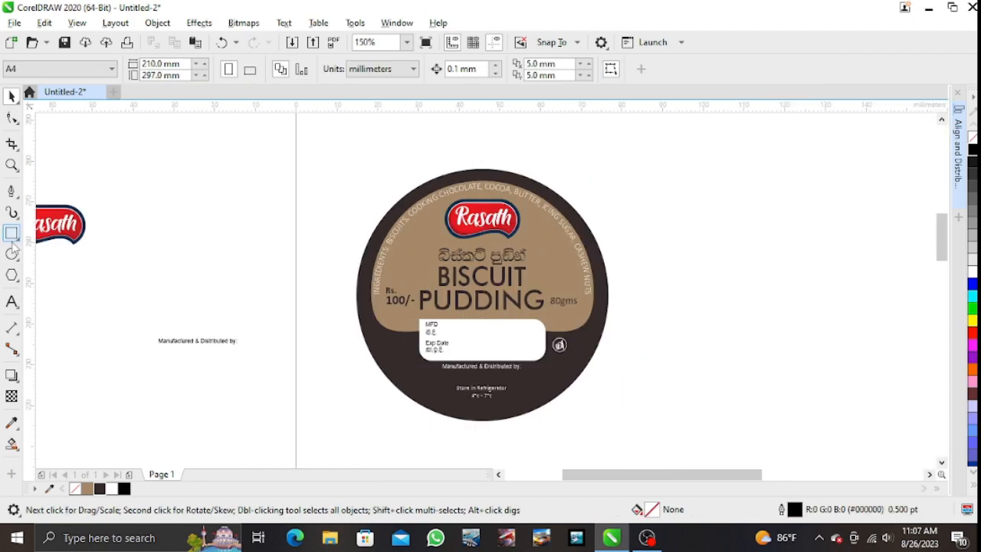
# Draw a rectangle about 23.5 × 8.8 mm over the storage text at the circle's lower edge and round its upper corners about 3.2 mm
pyautogui.click(11, 234)
pyautogui.moveTo(434, 419); pyautogui.dragTo(532, 380)
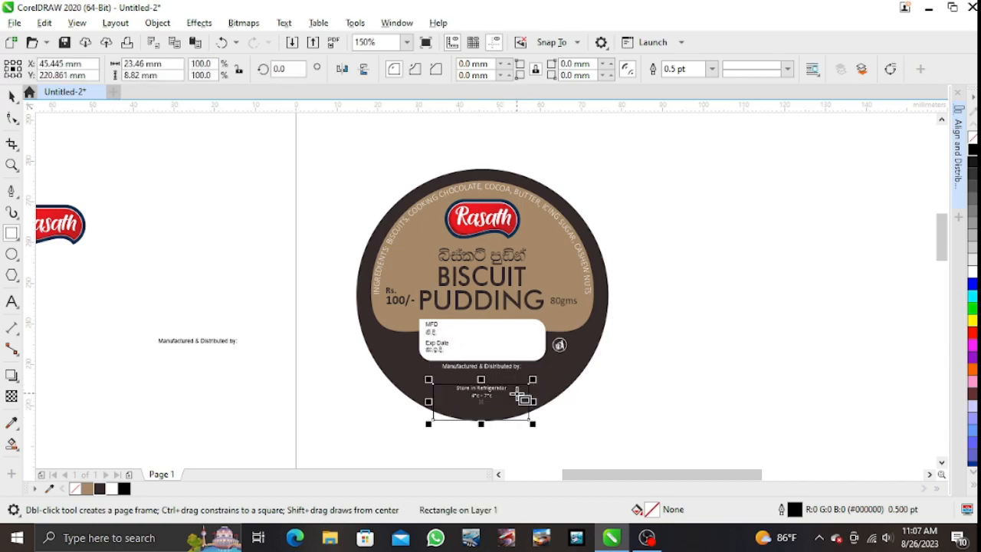
pyautogui.click(11, 117)
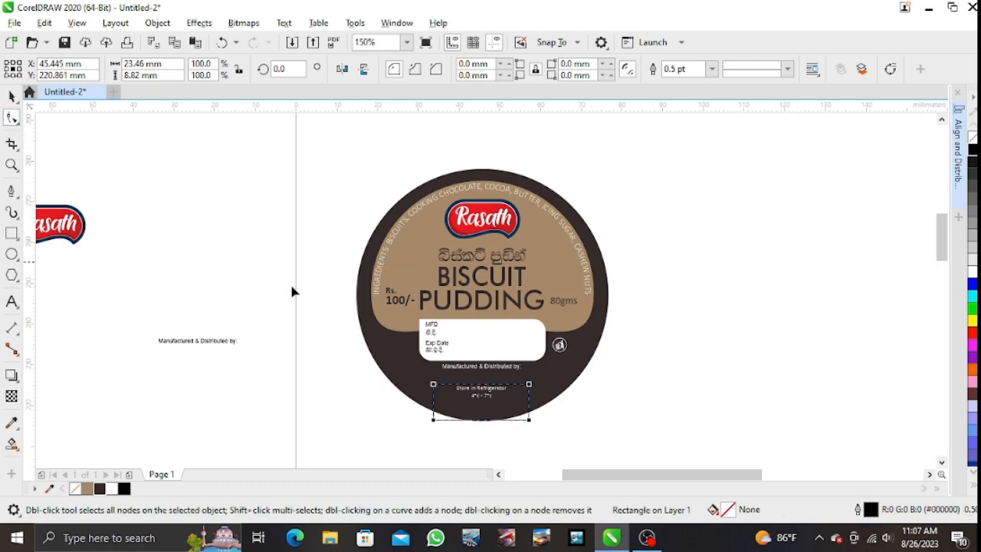
pyautogui.moveTo(529, 385); pyautogui.dragTo(532, 396)
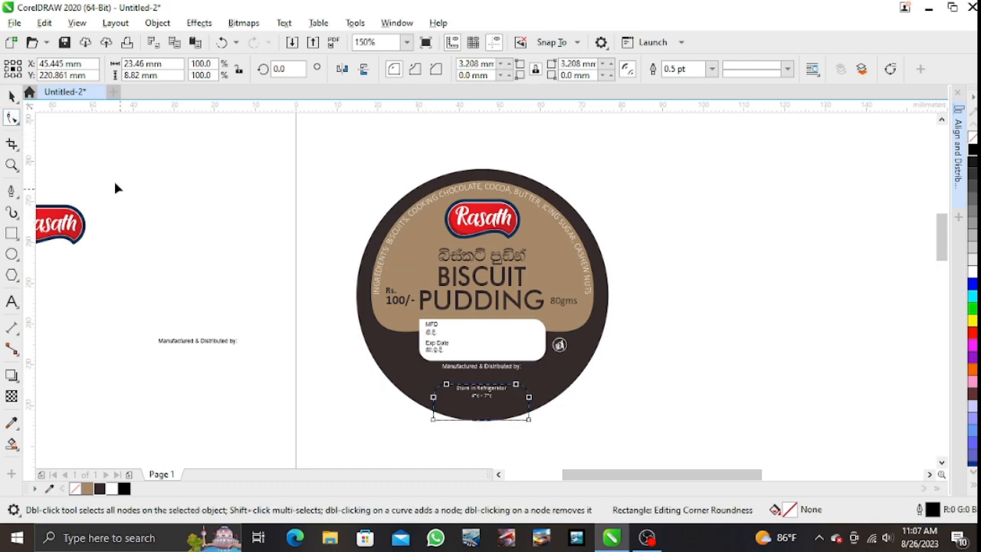
# Fill the rounded rectangle with the label's tan colour and centre it horizontally on the dark circle
pyautogui.click(13, 97)
pyautogui.click(87, 489)
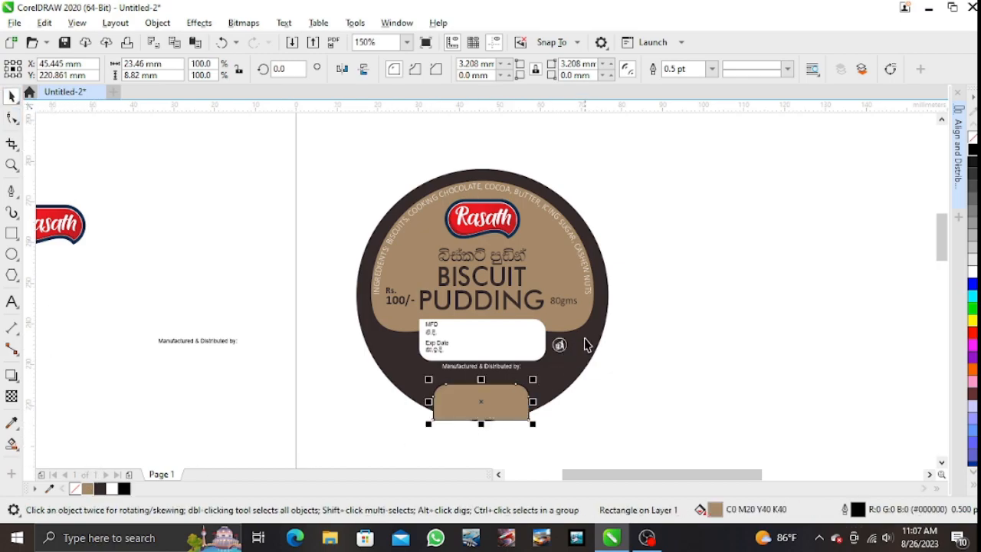
pyautogui.keyDown('shift'); pyautogui.click(557, 365); pyautogui.keyUp('shift')
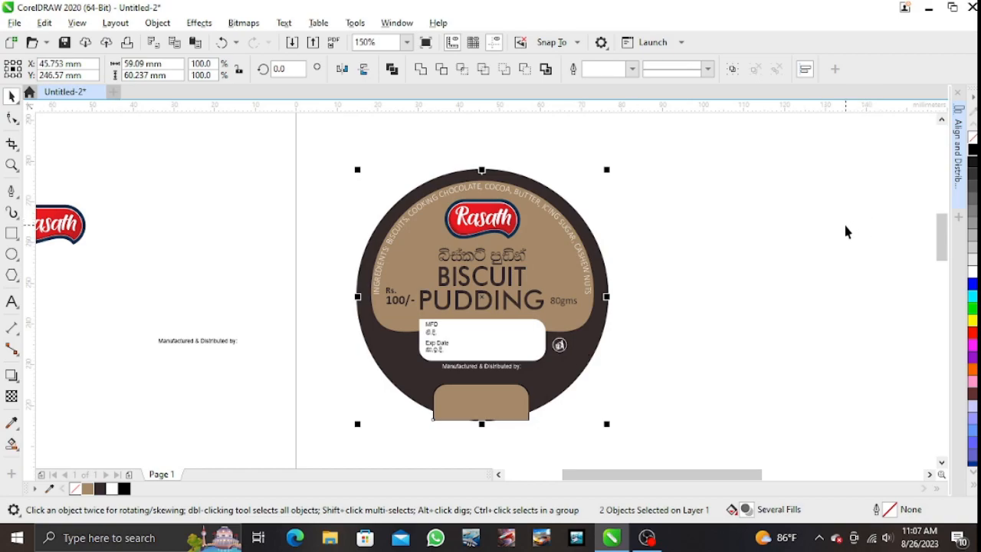
pyautogui.click(513, 404)
pyautogui.click(544, 412)
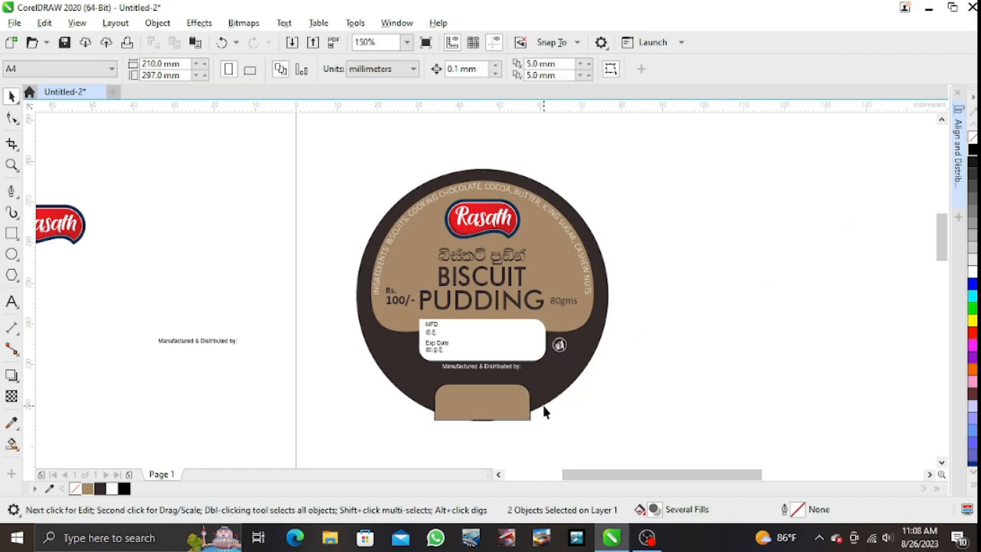
# Nudge the tan rectangle up about 1.1 mm and send it back in the stacking order, behind the ring and storage text
pyautogui.click(502, 405)
pyautogui.press('Up')
pyautogui.press('Up')
pyautogui.press('Up')
pyautogui.press('Up')
pyautogui.press('Up')
pyautogui.press('Up')
pyautogui.press('Up')
pyautogui.press('Up')
pyautogui.press('Up')
pyautogui.press('Up')
pyautogui.press('Up')
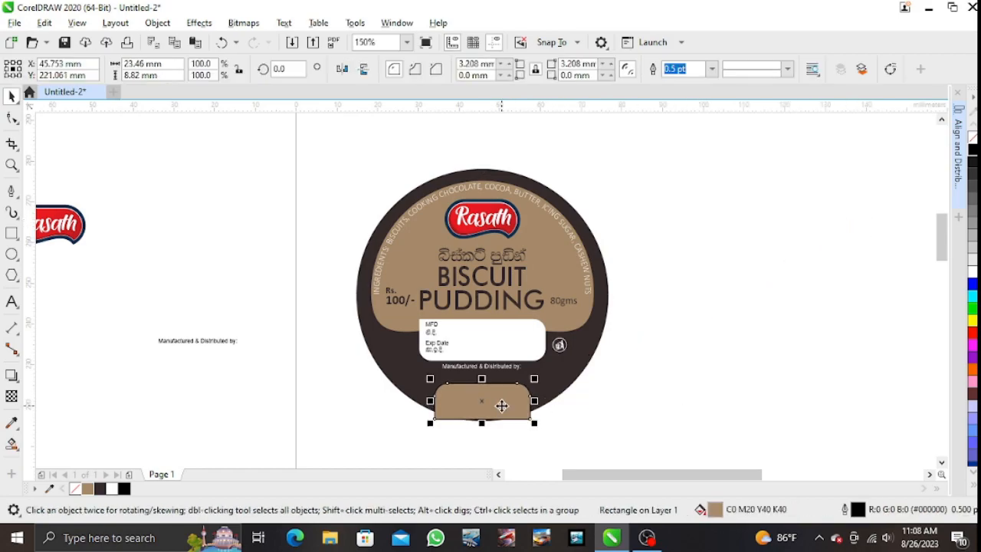
pyautogui.hotkey('ctrl', 'pagedown')
pyautogui.hotkey('ctrl', 'pagedown')
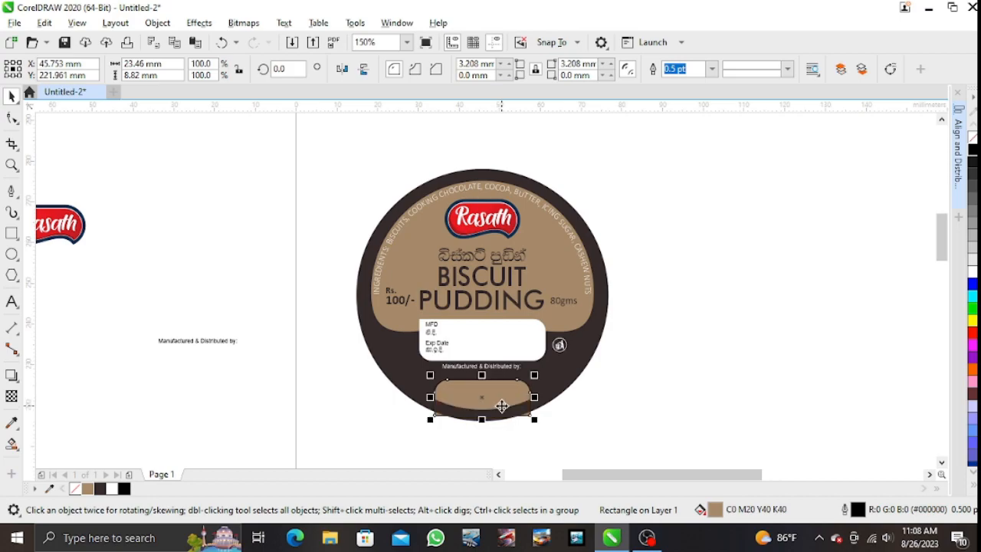
# Nudge the tan rectangle down until its upper edge sits just above the Store in Refrigerator text
pyautogui.press('Down')
pyautogui.press('Down')
pyautogui.press('Down')
pyautogui.press('Down')
pyautogui.press('Down')
pyautogui.press('Down')
pyautogui.press('Down')
pyautogui.press('Down')
pyautogui.press('Down')
pyautogui.press('Down')
pyautogui.press('Down')
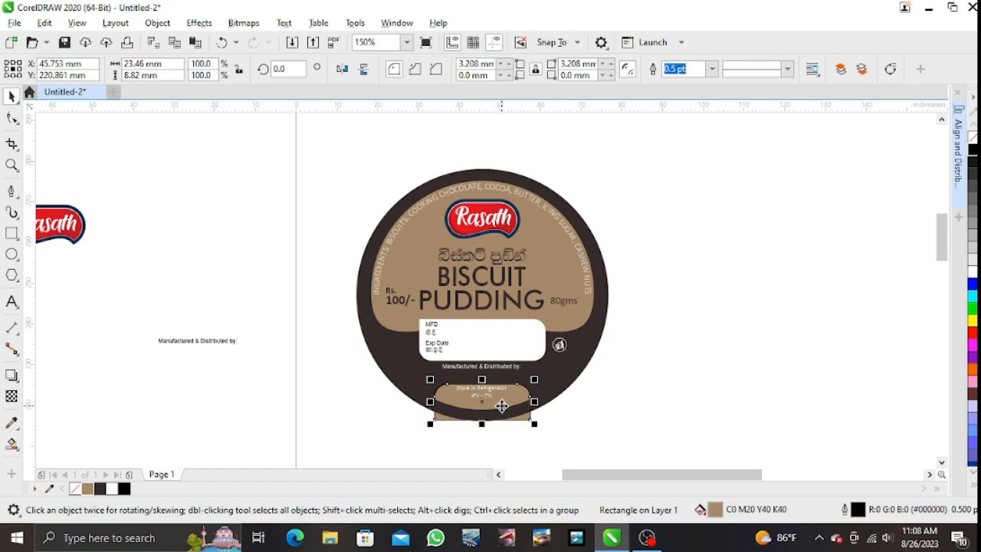
pyautogui.click(608, 406)
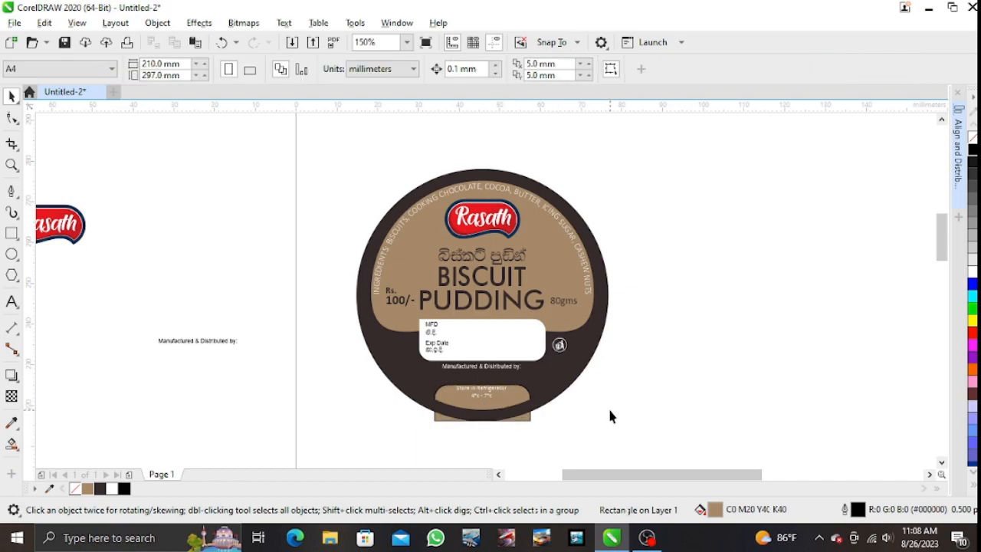
pyautogui.click(11, 444)
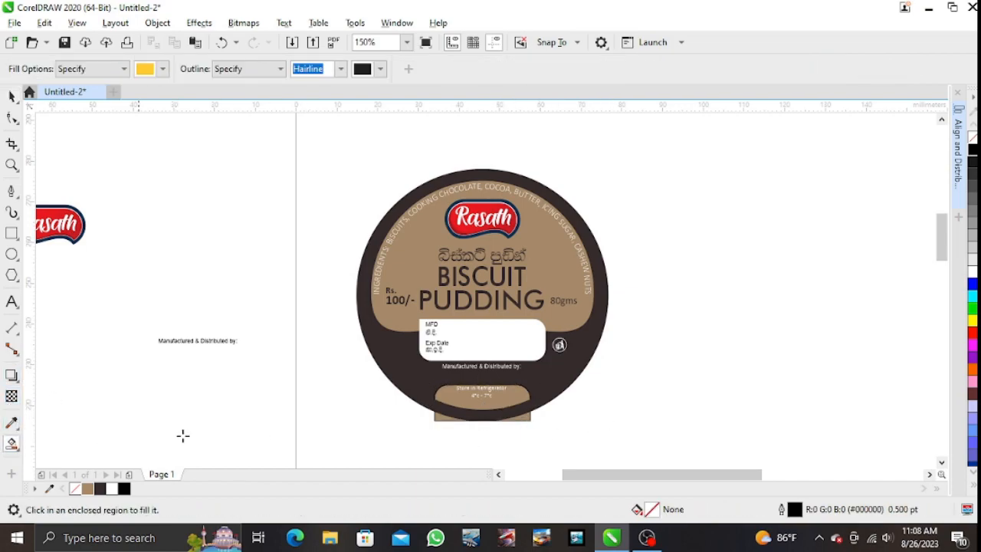
pyautogui.click(518, 393)
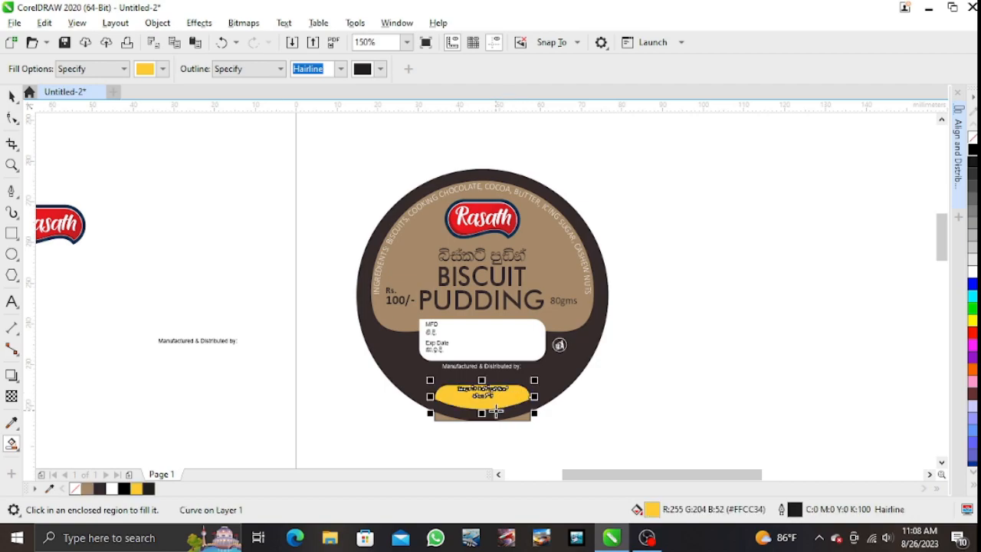
pyautogui.hotkey('ctrl', 'z')
# Move the storage text off the tan rectangle, beside the white box, and Smart Fill the tan area enclosed by the ring
pyautogui.click(11, 96)
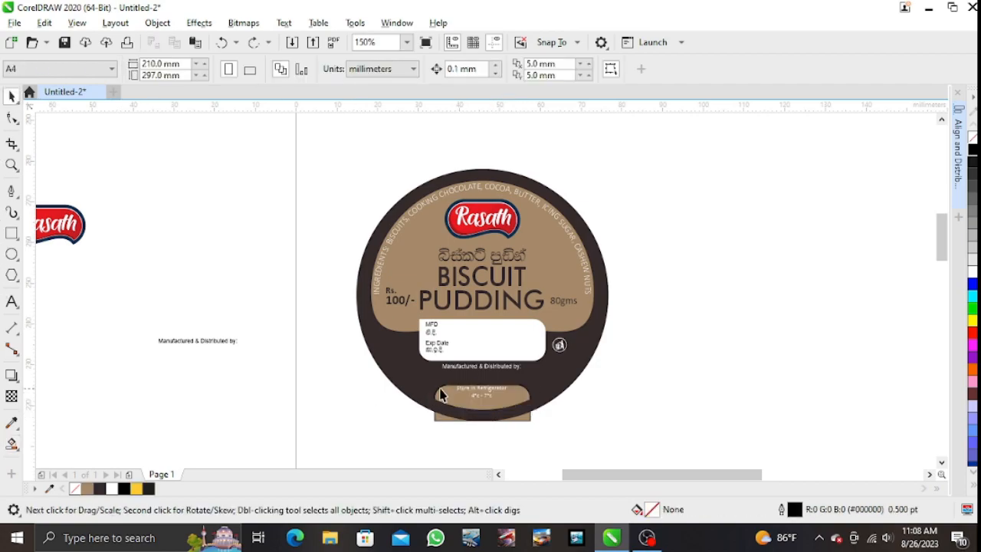
pyautogui.moveTo(478, 392); pyautogui.dragTo(386, 357)
pyautogui.click(10, 444)
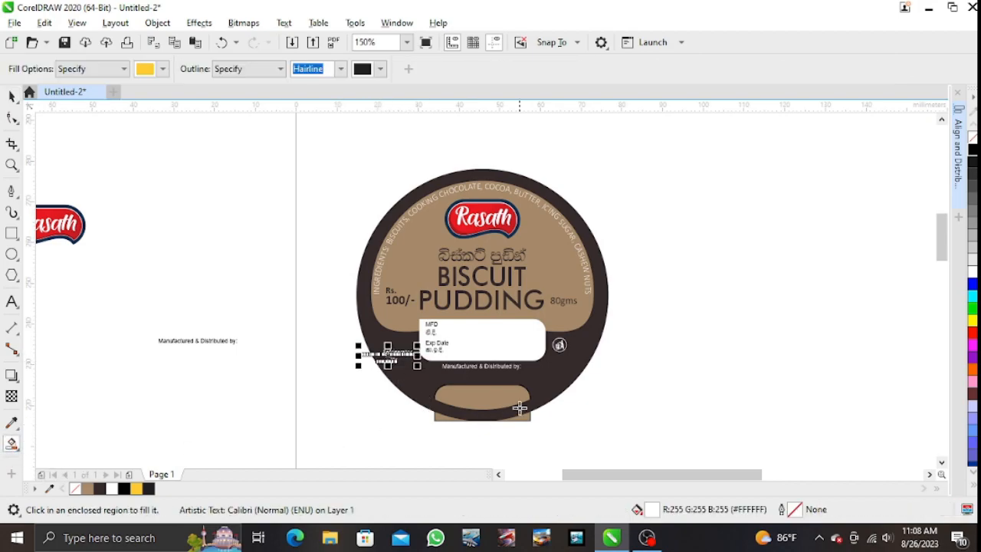
pyautogui.click(499, 399)
pyautogui.click(11, 96)
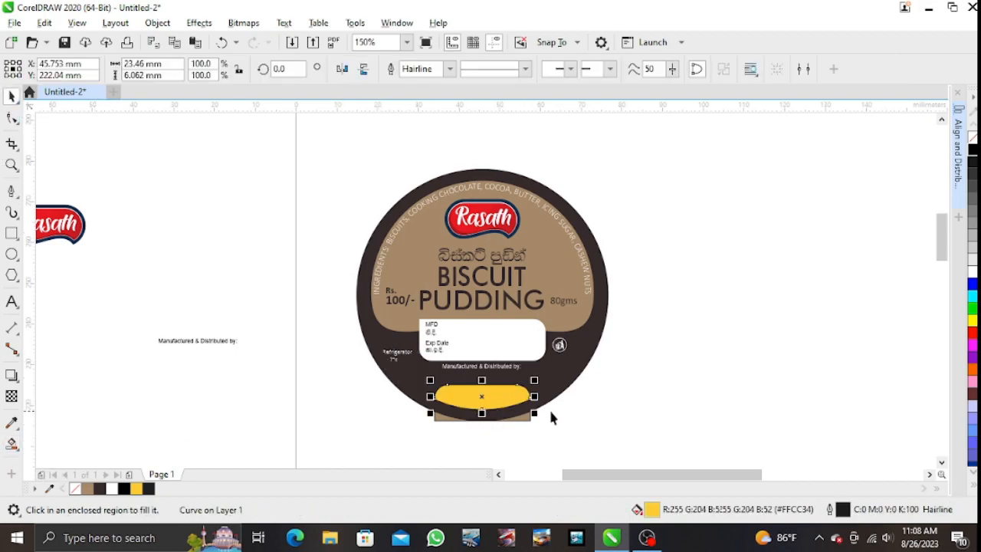
# Delete the original tan rectangle beneath the smart-filled shape and recolour the yellow shape tan
pyautogui.click(559, 423)
pyautogui.click(529, 426)
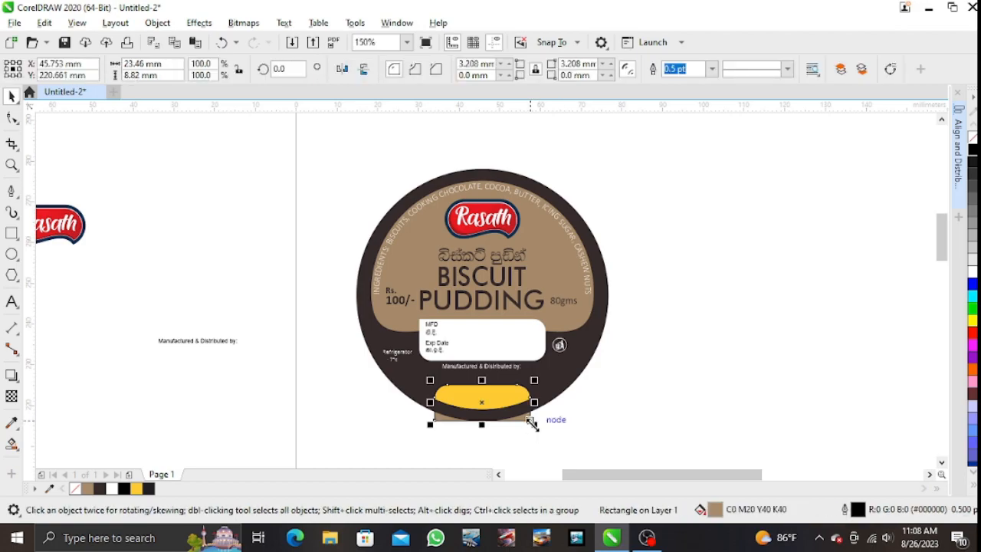
pyautogui.click(533, 426)
pyautogui.click(499, 401)
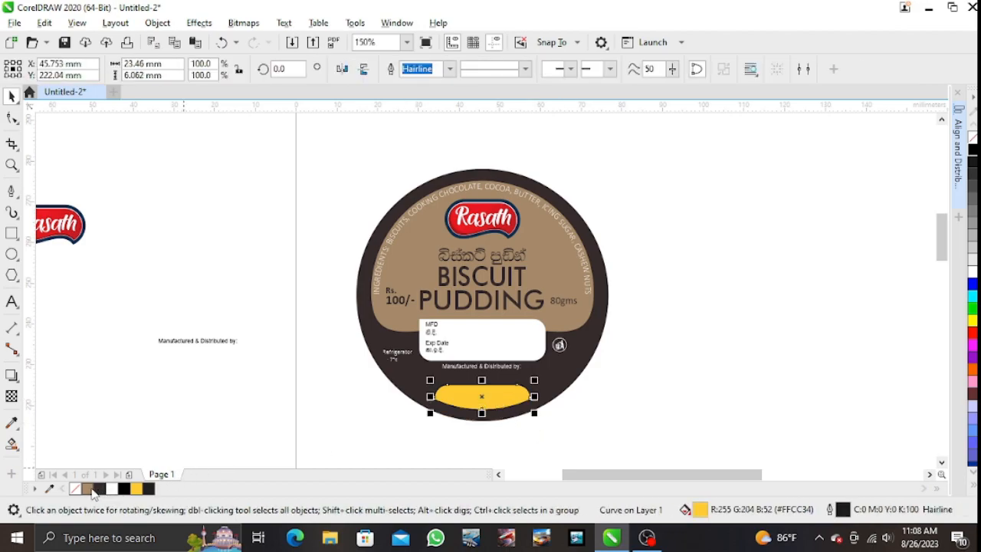
pyautogui.click(89, 489)
# Move the Store in Refrigerator text back onto the tan shape and colour it dark brown
pyautogui.moveTo(405, 357); pyautogui.dragTo(494, 397)
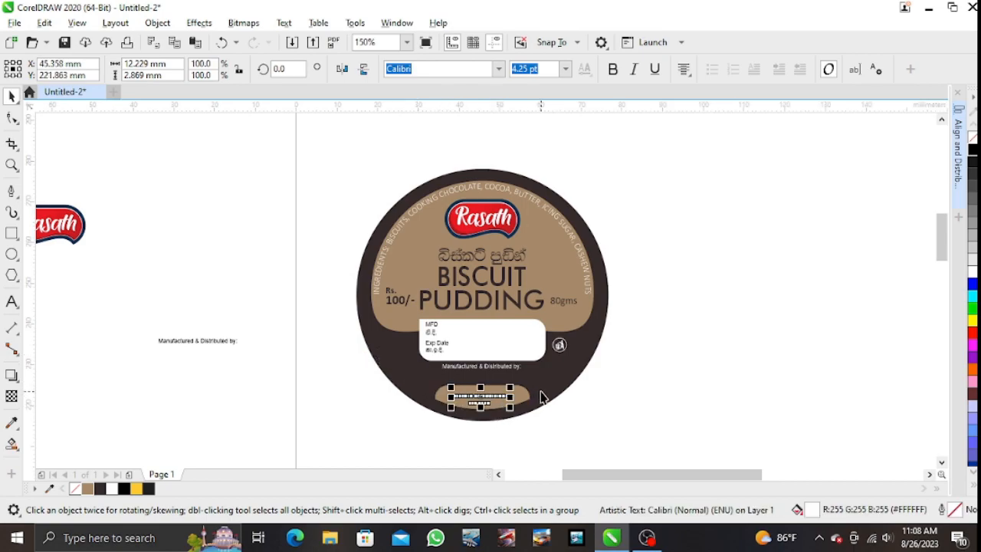
pyautogui.click(660, 412)
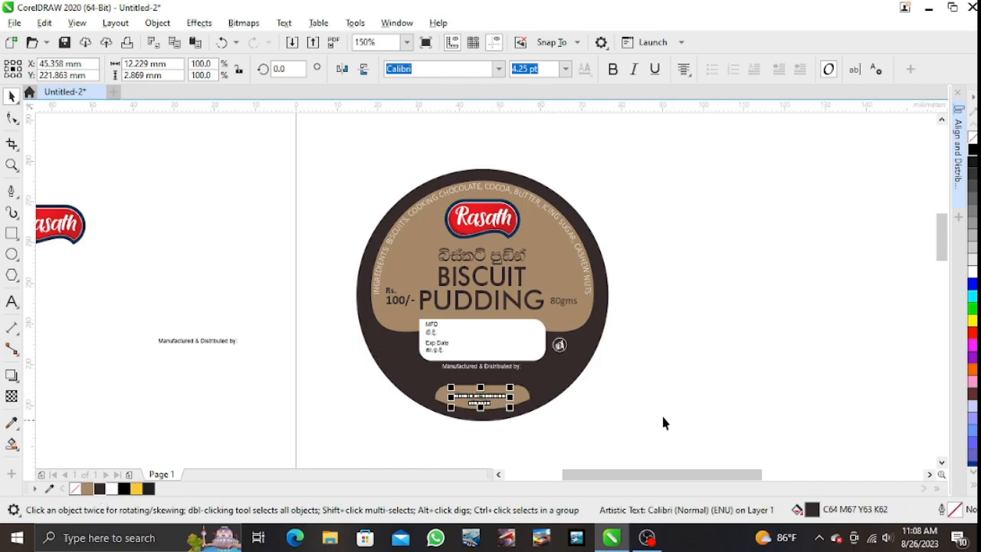
# Centre the Store in Refrigerator text horizontally on the tan shape
pyautogui.scroll(1, 486, 398)
pyautogui.click(488, 392)
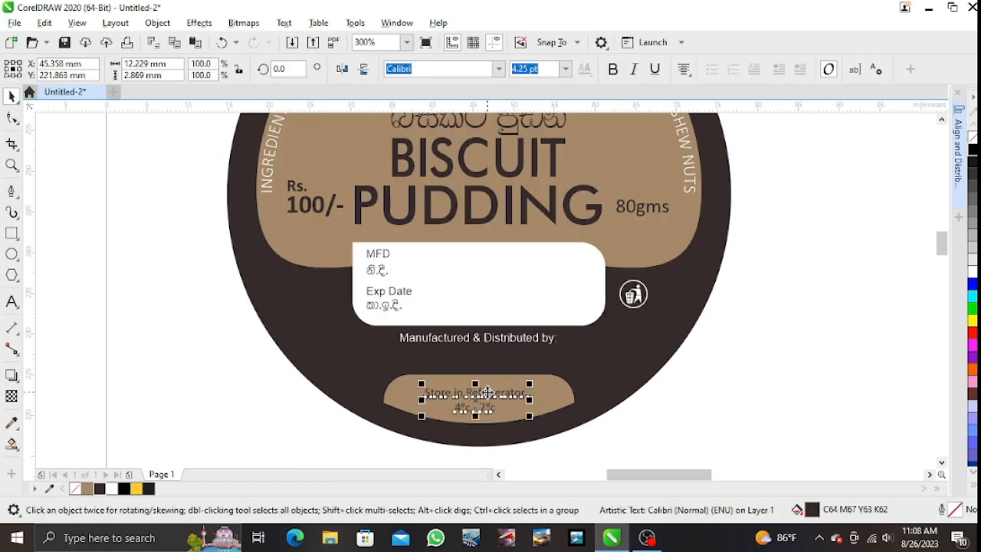
pyautogui.keyDown('shift'); pyautogui.click(556, 398); pyautogui.keyUp('shift')
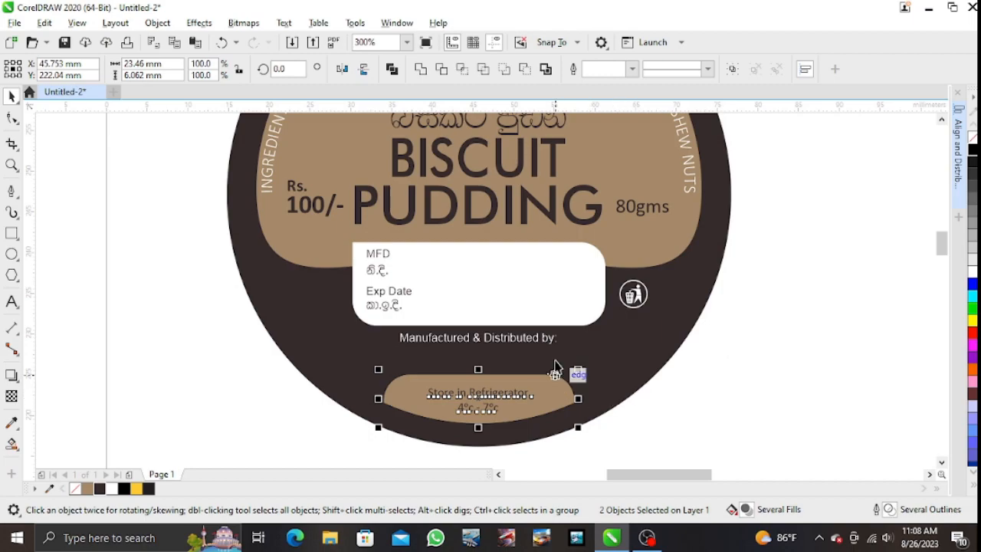
pyautogui.click(840, 342)
# Try 6 pt for the Store in Refrigerator text, and set its font size to 5 pt
pyautogui.click(521, 400)
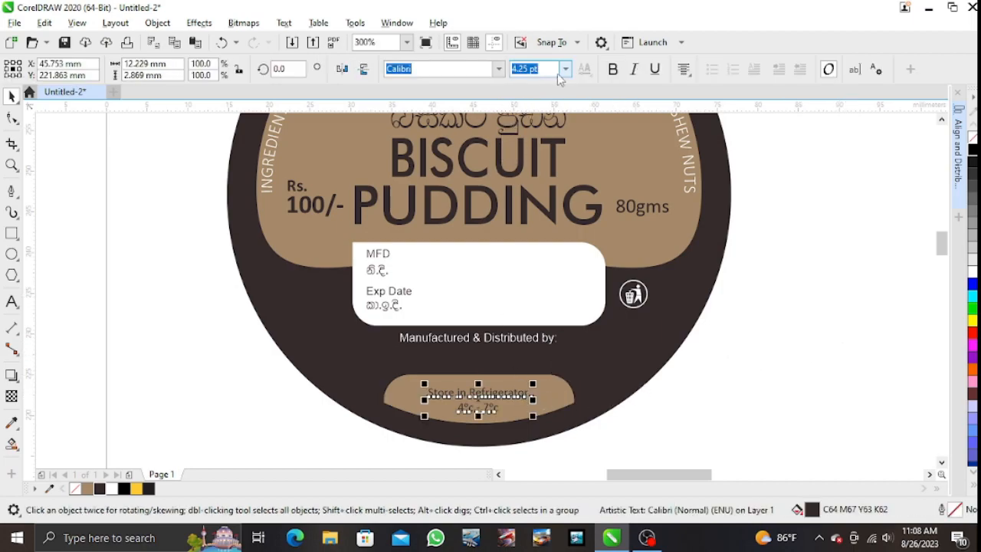
pyautogui.click(564, 69)
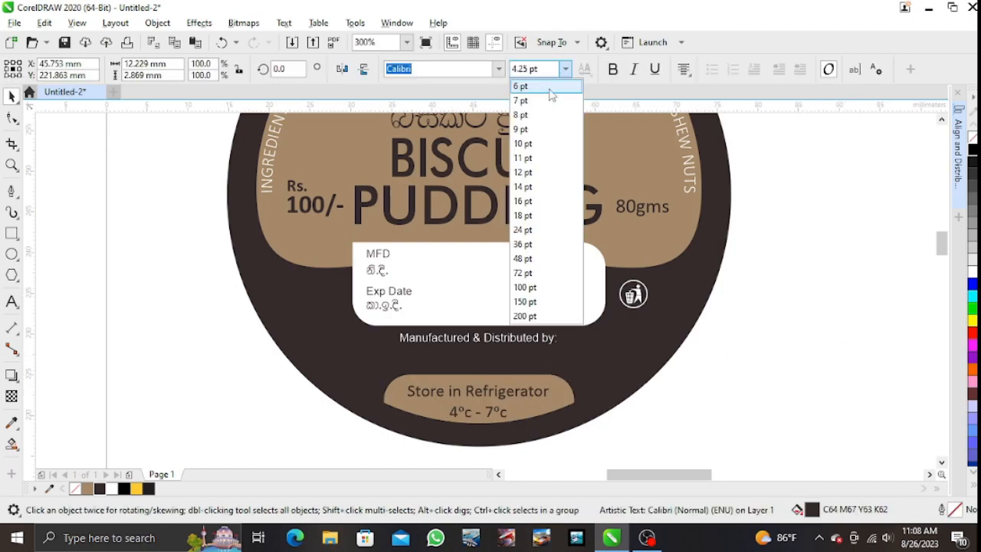
pyautogui.click(548, 86)
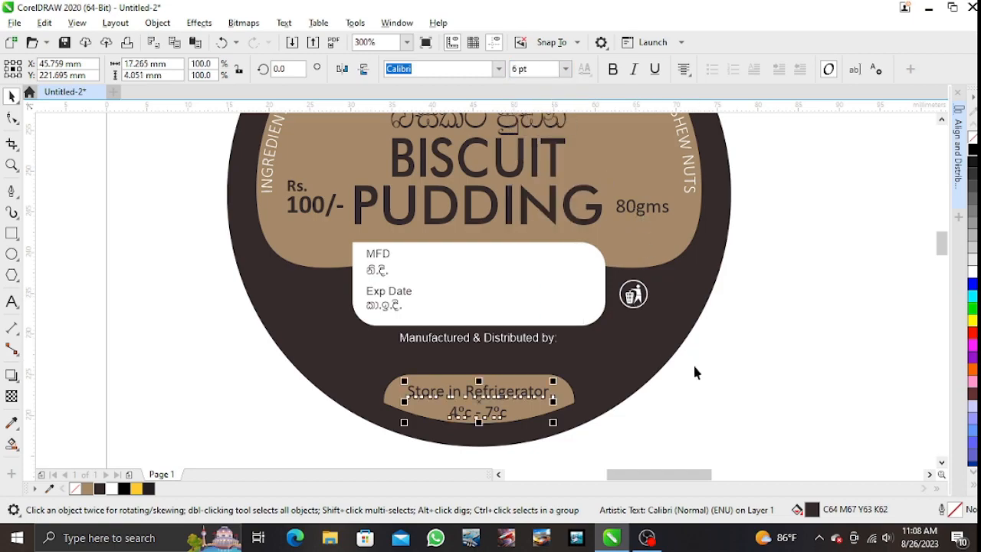
pyautogui.click(539, 72)
pyautogui.write('5')
pyautogui.press('Return')
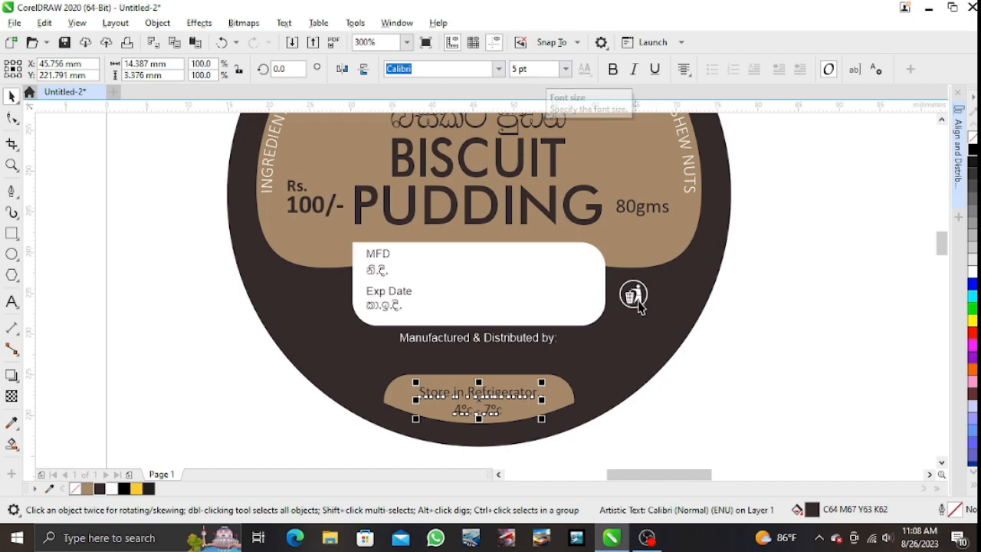
pyautogui.scroll(-1, 657, 332)
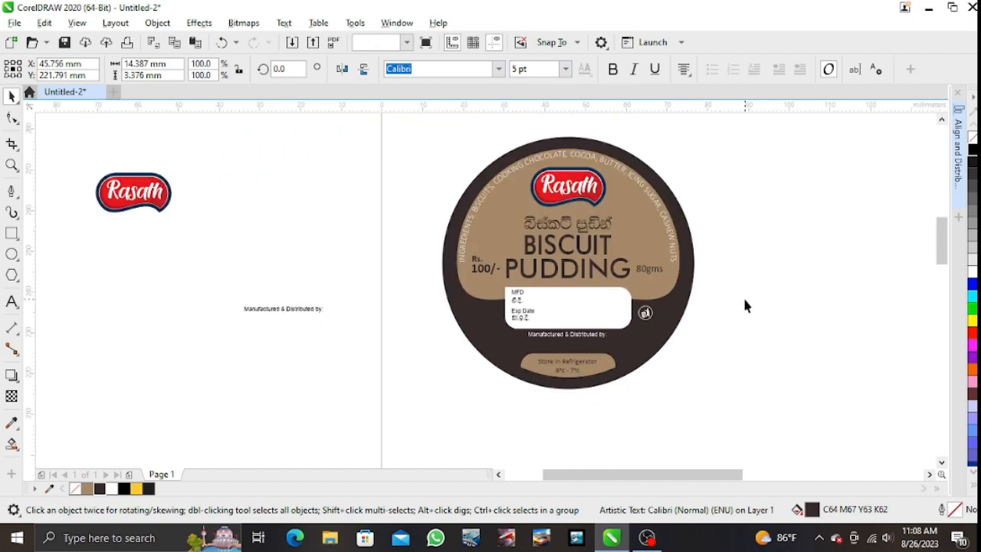
pyautogui.click(722, 312)
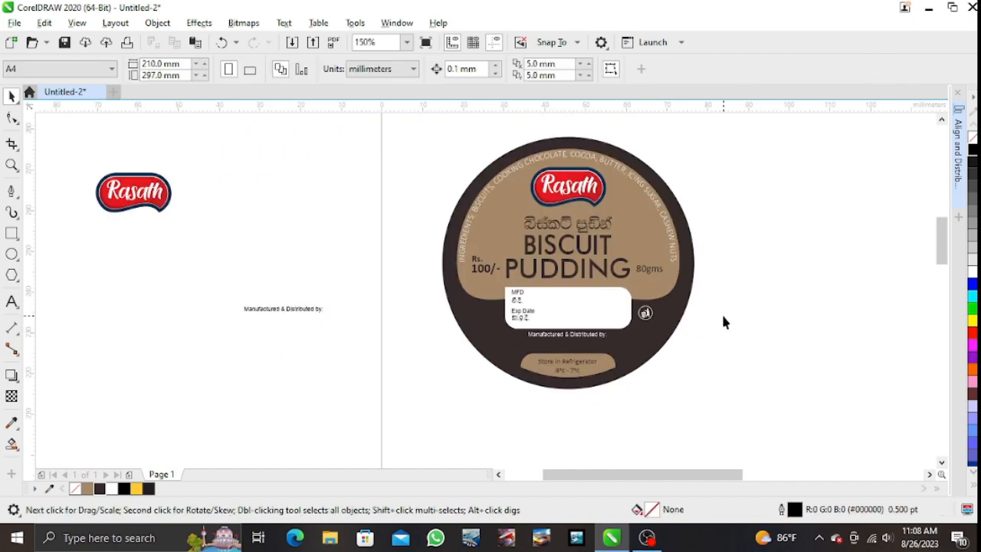
# Duplicate the white Manufactured & Distributed by text directly beneath itself and change the copy to COMPANY NAME
pyautogui.click(564, 337)
pyautogui.moveTo(567, 337); pyautogui.dragTo(577, 349)
pyautogui.scroll(2, 578, 344)
pyautogui.doubleClick(585, 344)
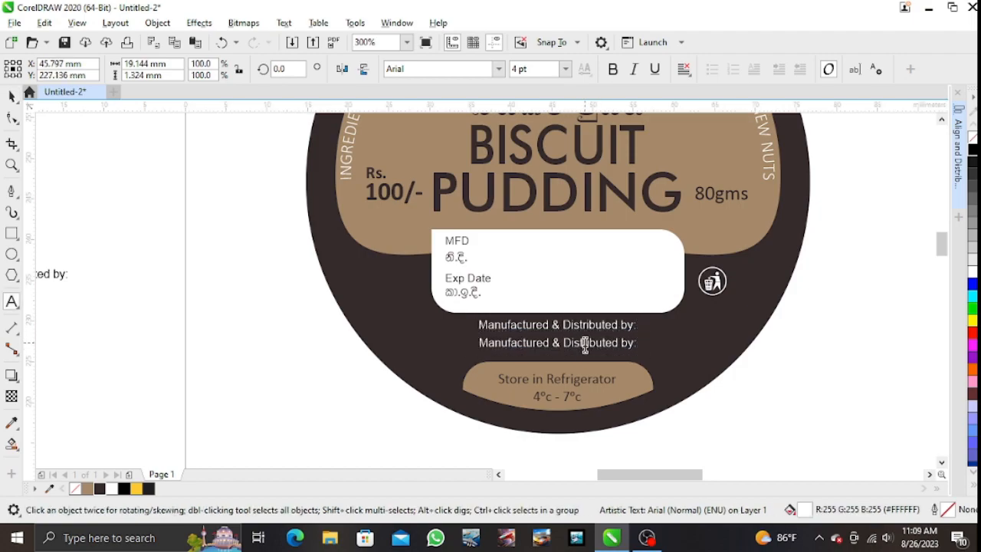
pyautogui.hotkey('ctrl', 'a')
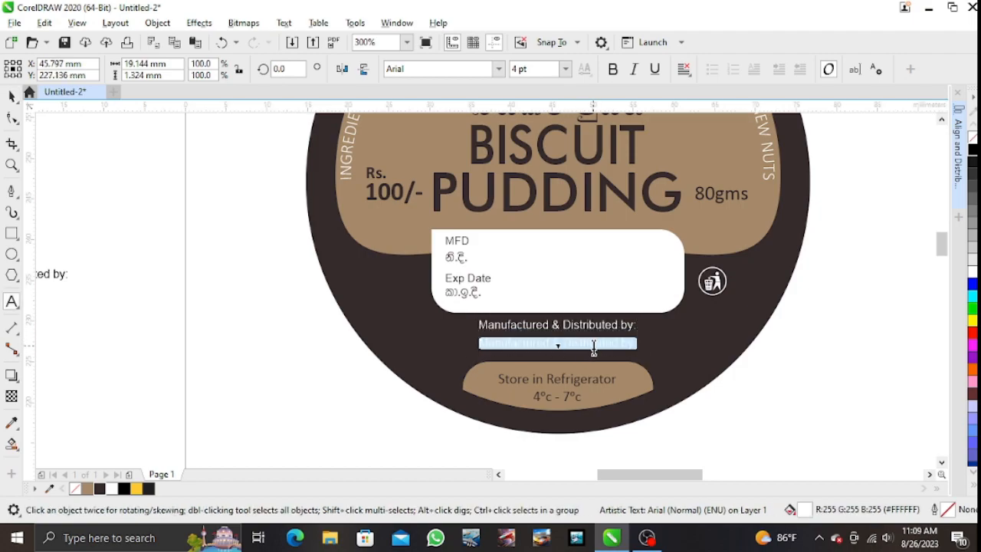
pyautogui.write('COMPANY NAME')
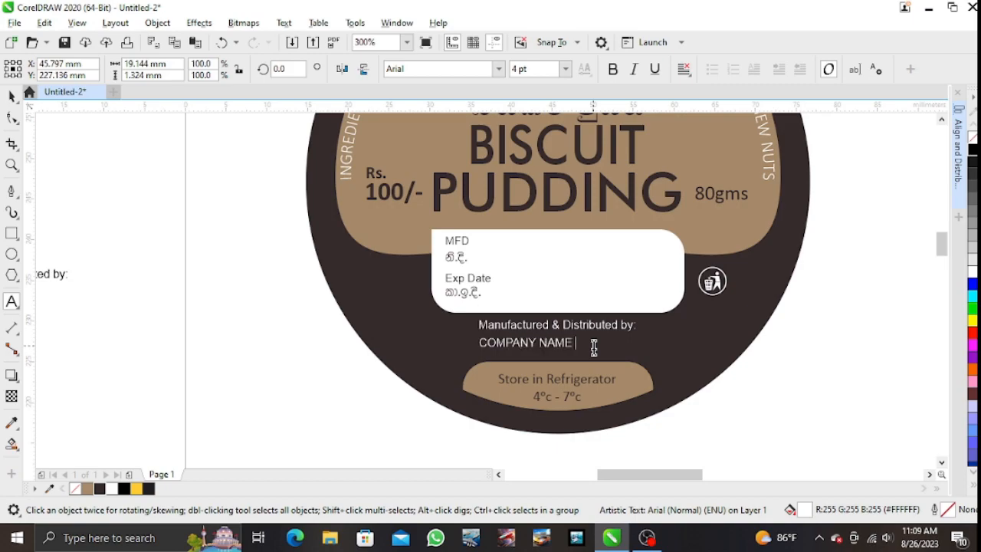
# Centre COMPANY NAME horizontally under the Manufactured & Distributed by text and make it bold
pyautogui.click(11, 96)
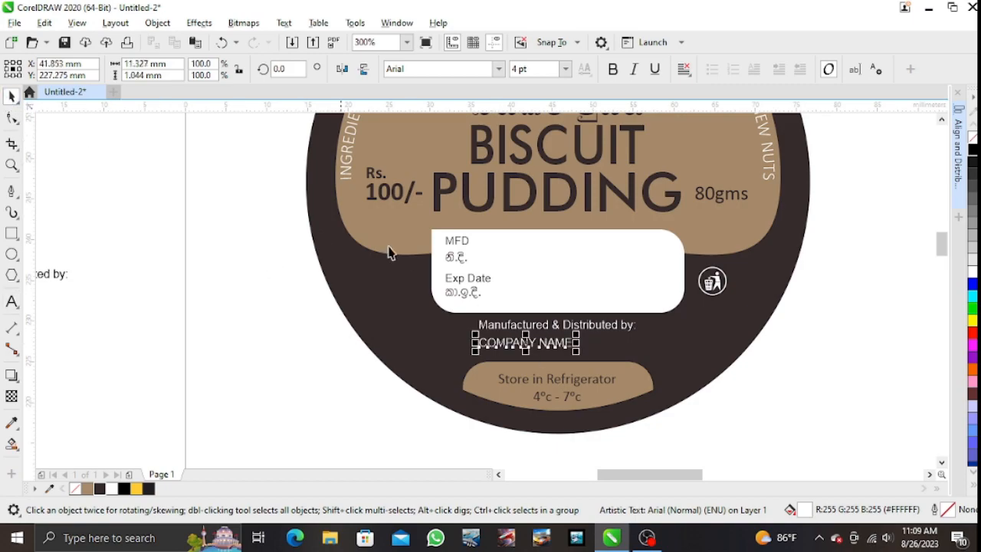
pyautogui.keyDown('shift'); pyautogui.click(587, 326); pyautogui.keyUp('shift')
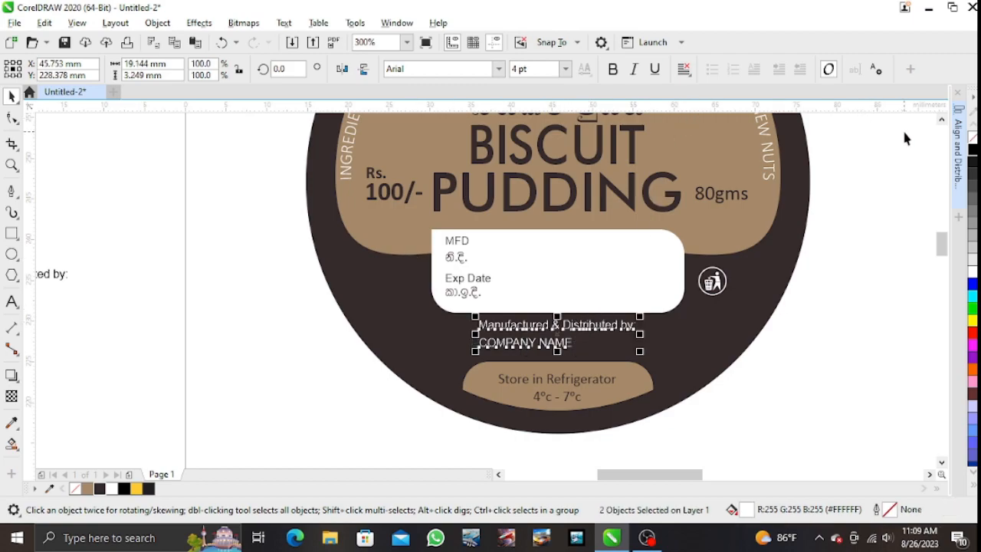
pyautogui.click(849, 310)
pyautogui.click(589, 351)
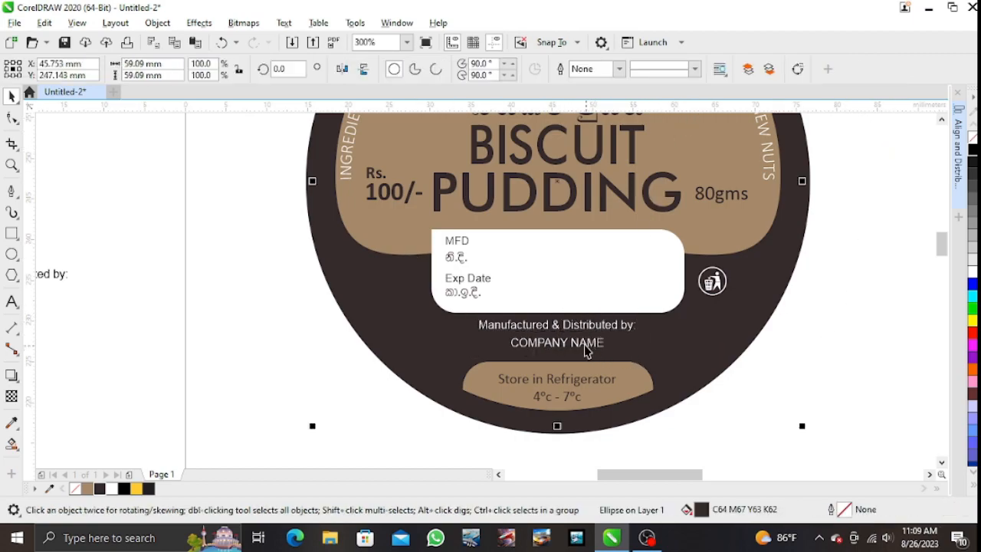
pyautogui.click(582, 342)
pyautogui.click(614, 69)
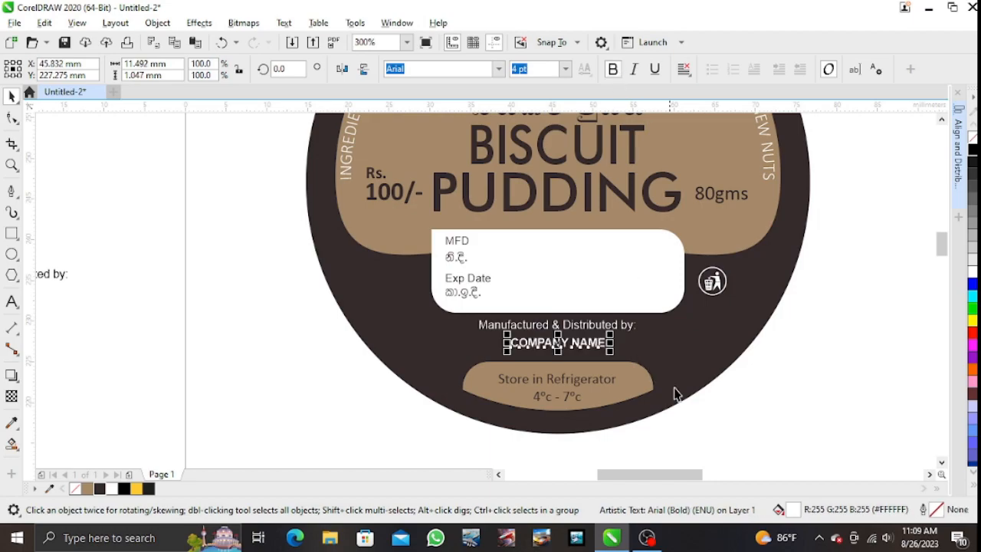
pyautogui.click(763, 406)
pyautogui.scroll(-2, 604, 363)
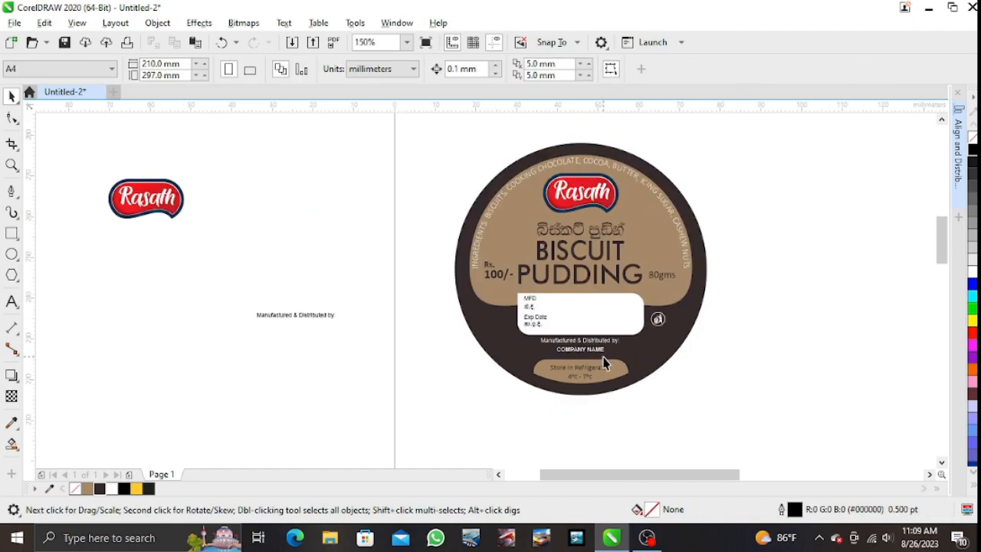
# Move the spare black Manufactured & Distributed by text from beside the page to just below the round label
pyautogui.click(308, 316)
pyautogui.moveTo(308, 317); pyautogui.dragTo(591, 418)
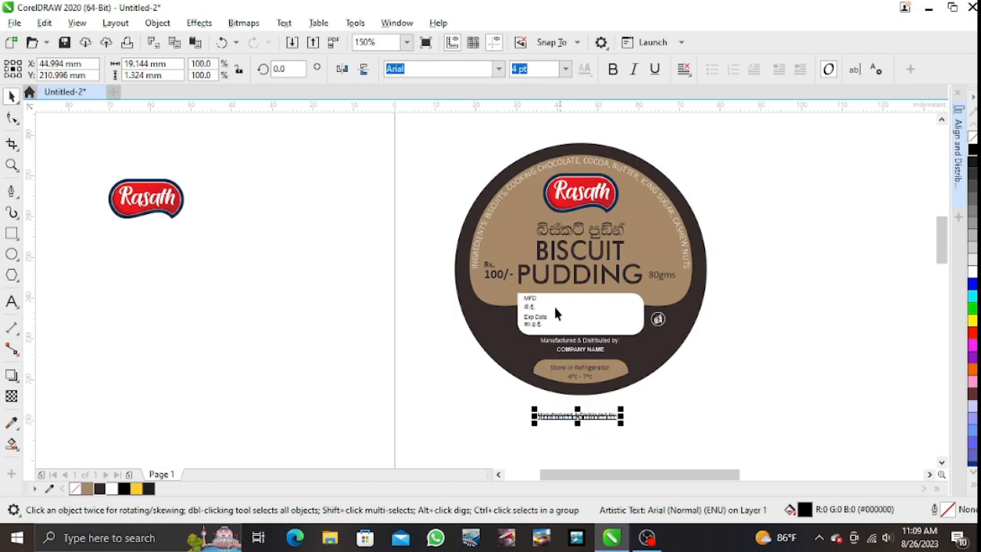
# Break the curved ingredients text apart from its path and recolour it dark brown, C64 M67 Y63 K62
pyautogui.click(506, 197)
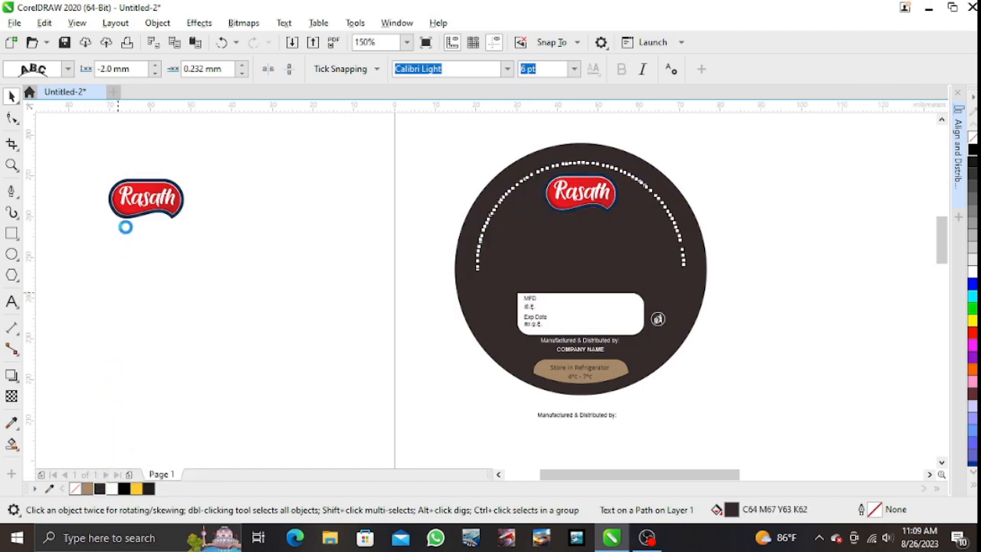
pyautogui.click(157, 22)
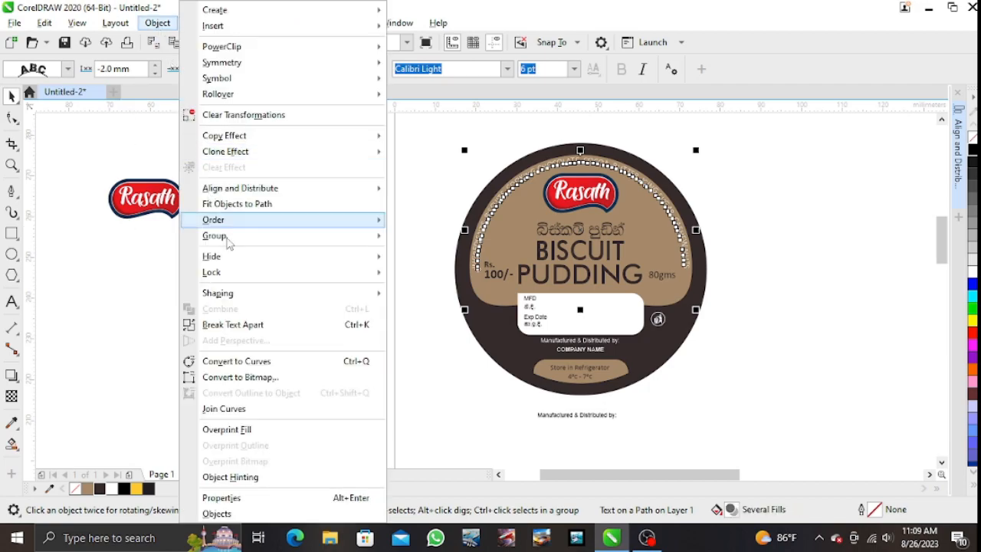
pyautogui.click(256, 327)
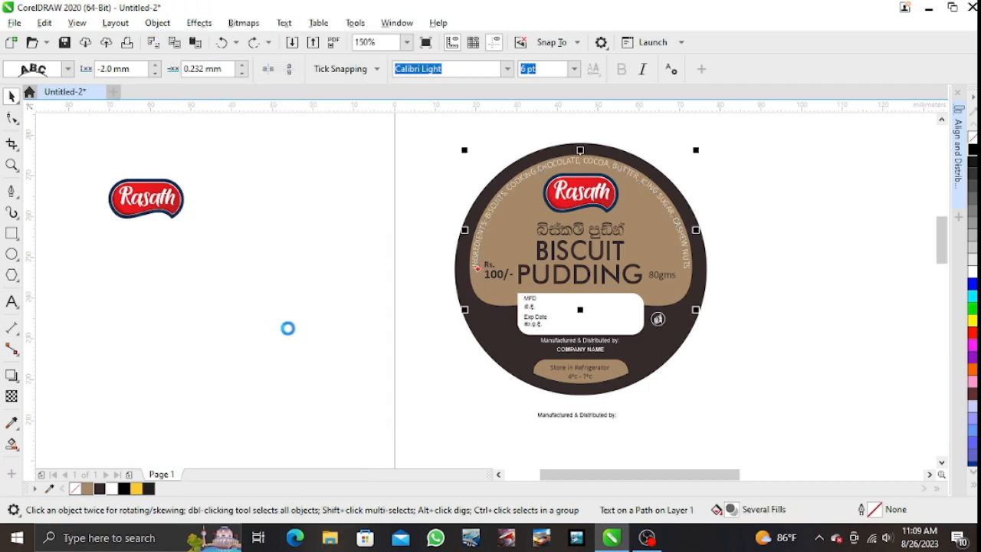
pyautogui.click(464, 219)
pyautogui.click(497, 210)
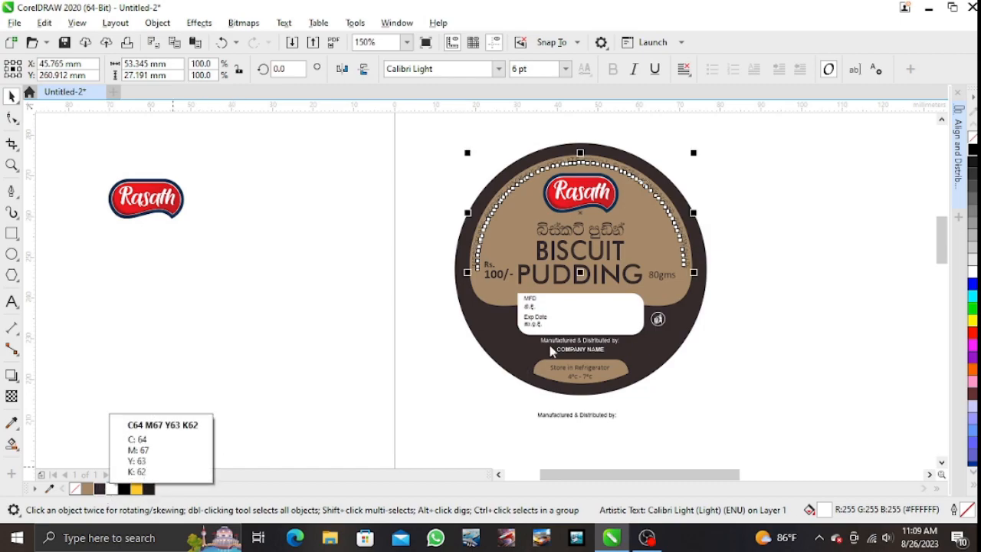
pyautogui.click(102, 488)
pyautogui.click(783, 239)
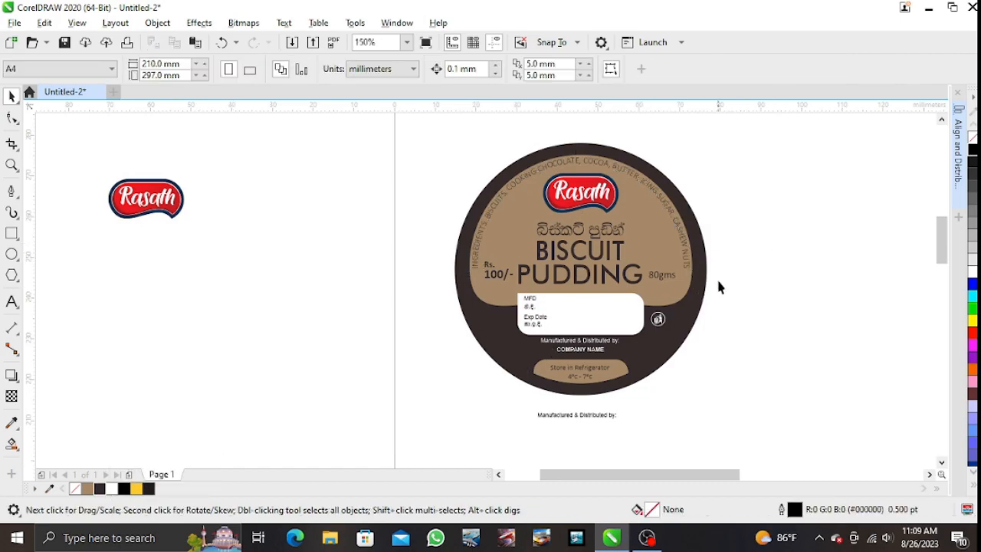
pyautogui.click(571, 169)
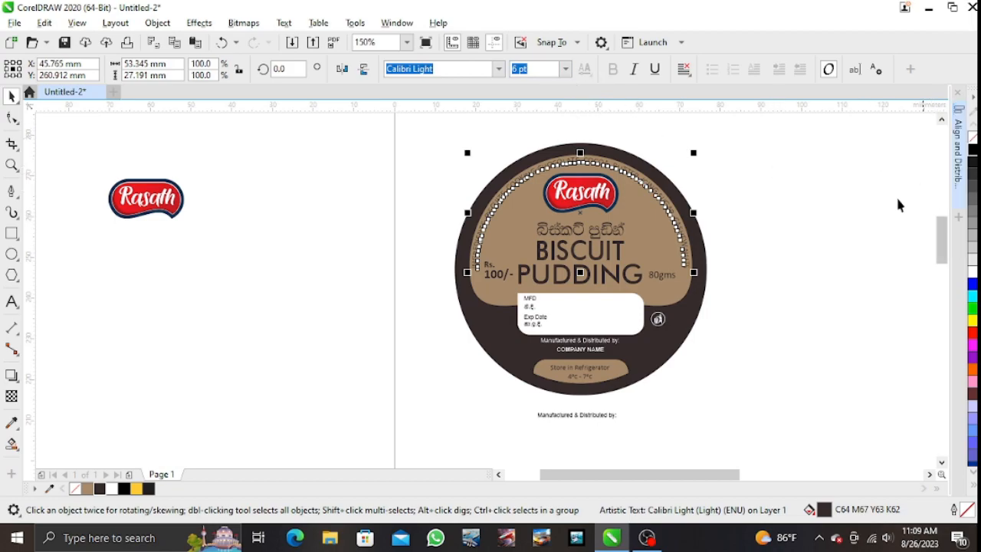
pyautogui.click(883, 212)
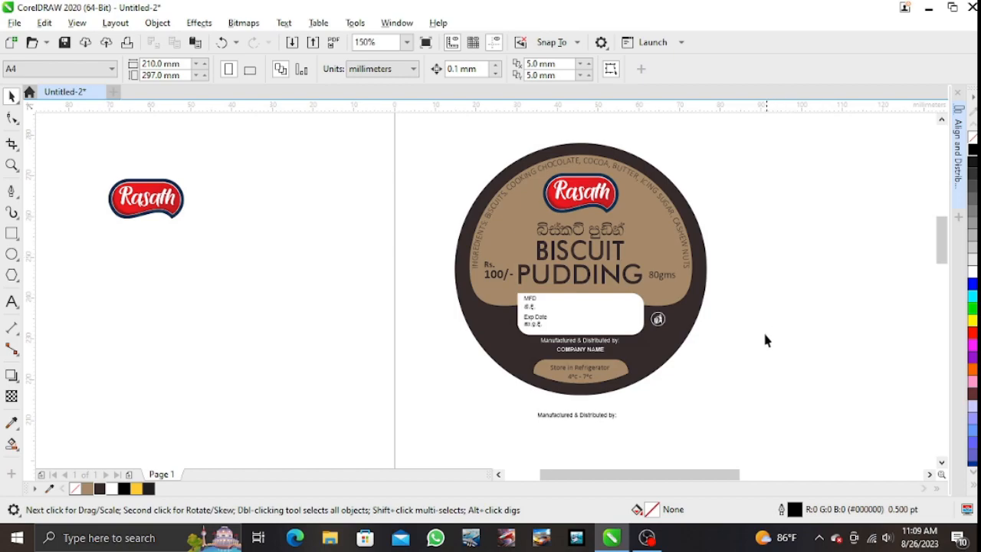
# Replace the spare text below the label with COMPANY ADDRESS, TEL : followed by the company's phone number
pyautogui.doubleClick(583, 415)
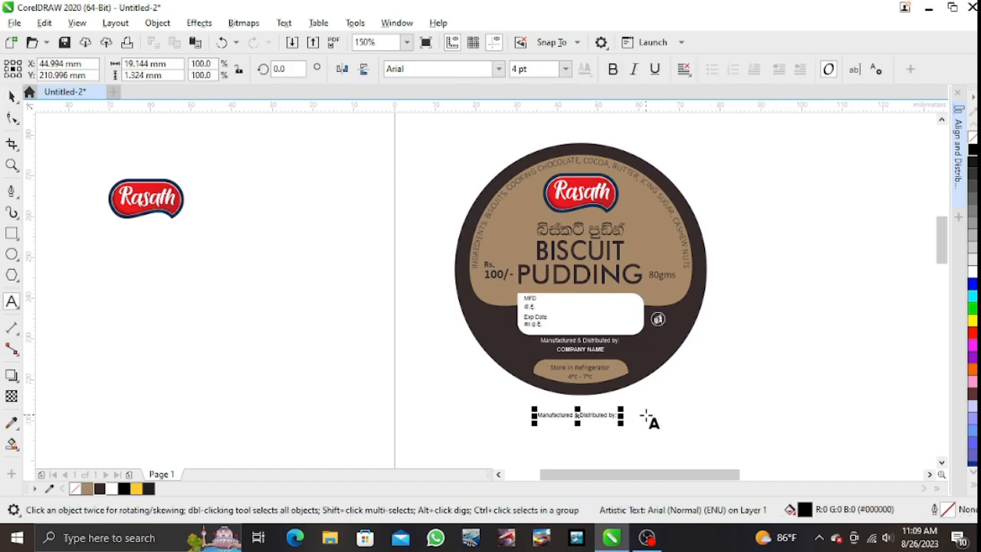
pyautogui.hotkey('ctrl', 'a')
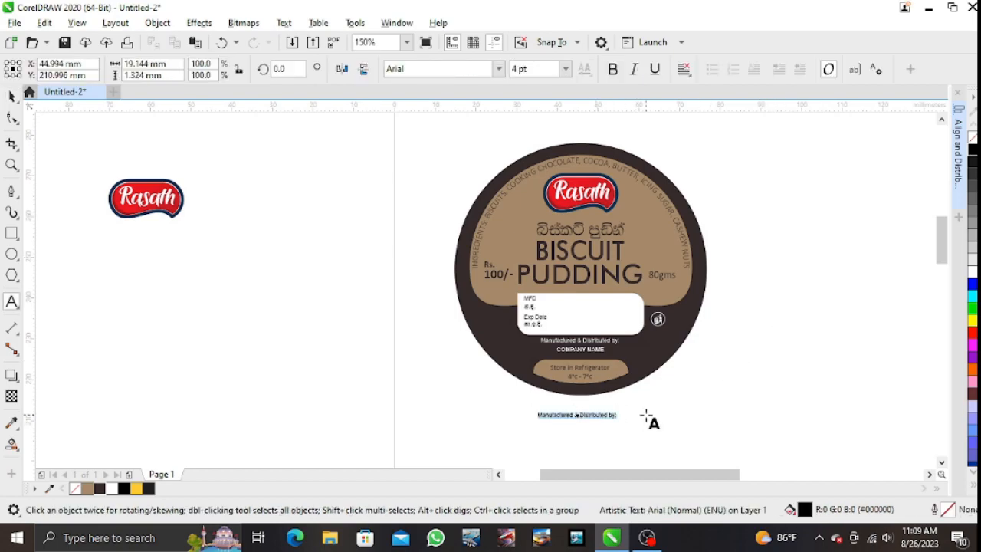
pyautogui.write('d')
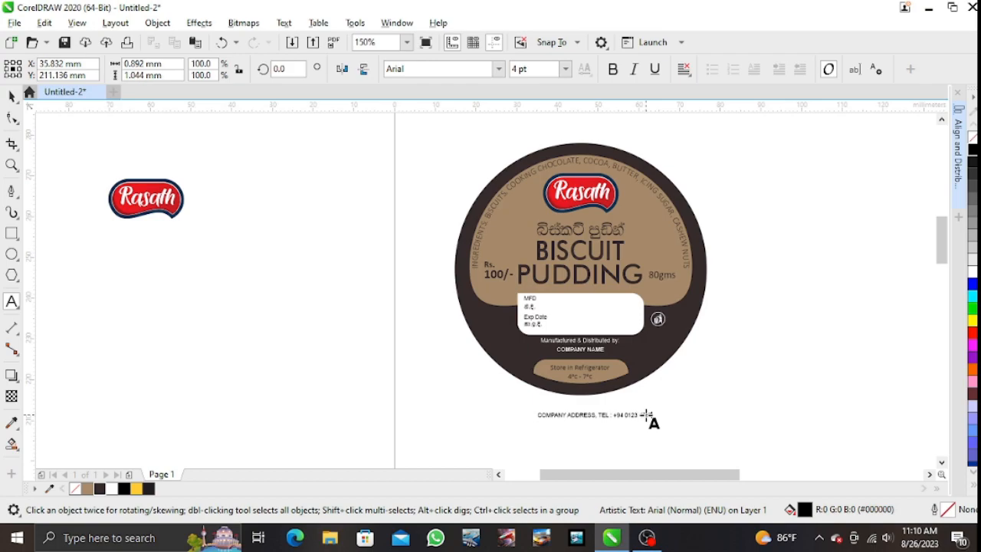
pyautogui.click(647, 415)
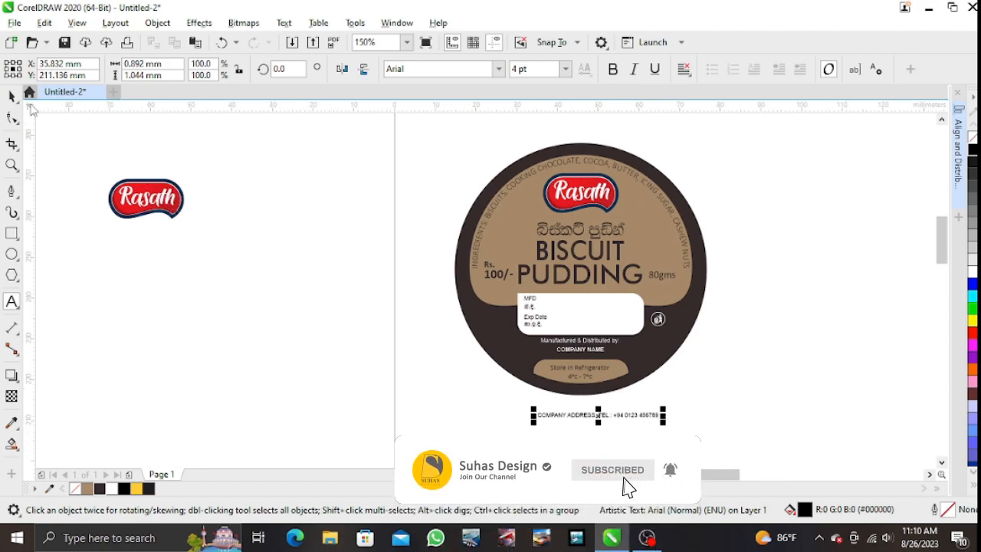
# Fit the company address text to the dark circle's path, curving just inside its lower edge beneath the tan badge
pyautogui.hotkey('ctrl', 'space')
pyautogui.moveTo(581, 426); pyautogui.dragTo(581, 414)
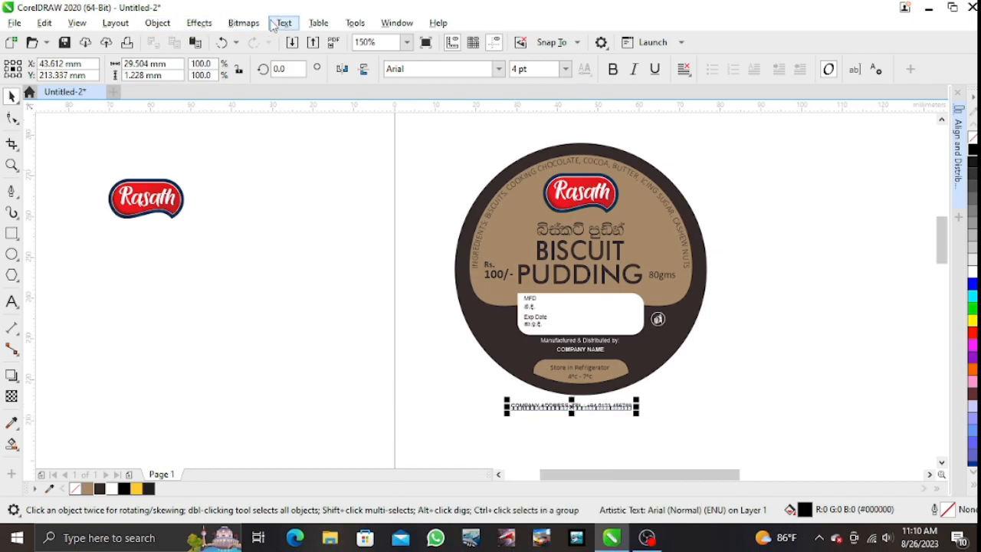
pyautogui.click(288, 24)
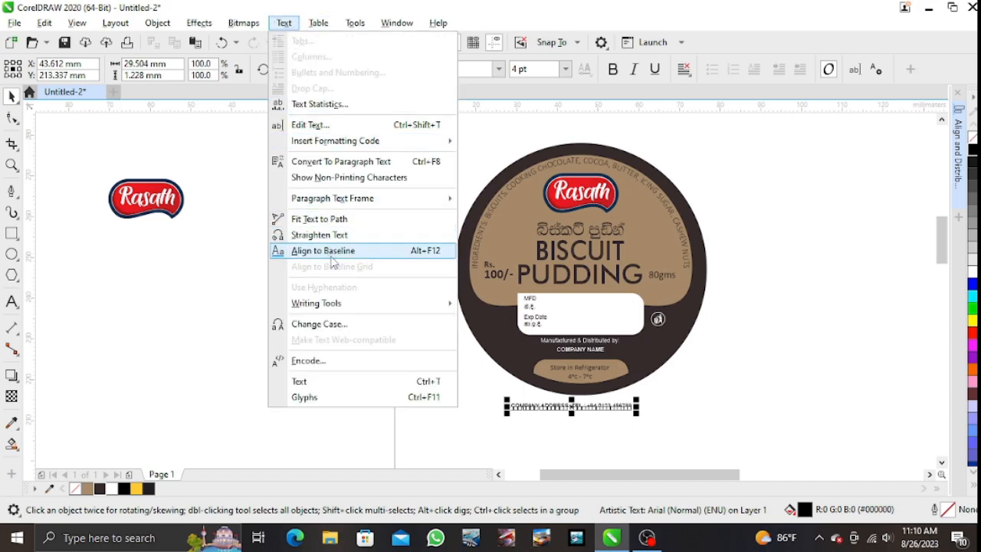
pyautogui.click(354, 220)
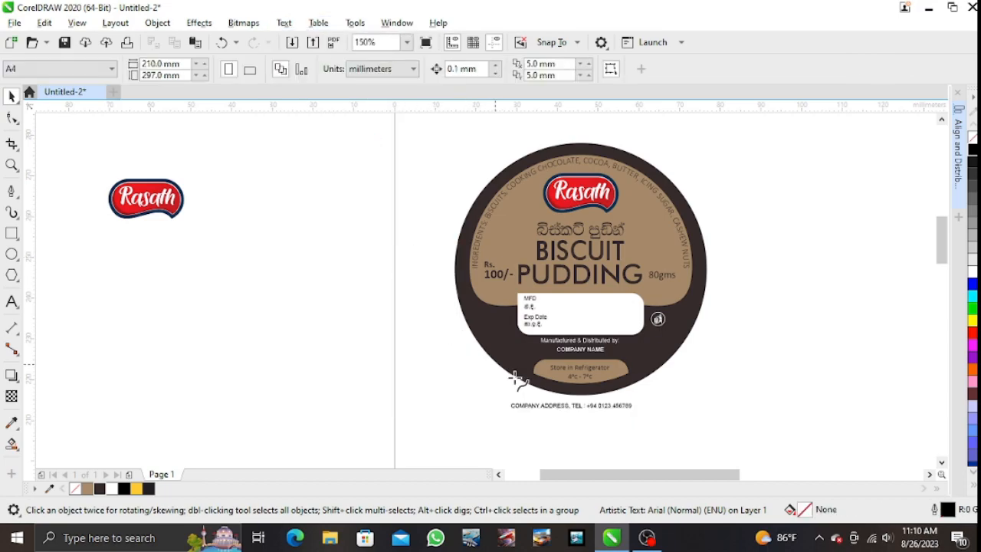
pyautogui.click(578, 392)
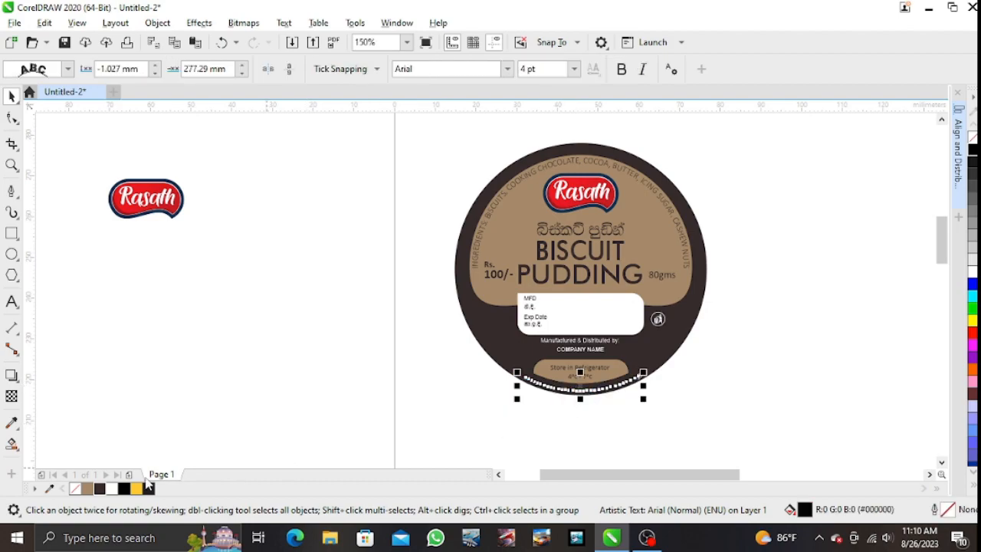
# Colour the curved company address text white
pyautogui.click(972, 272)
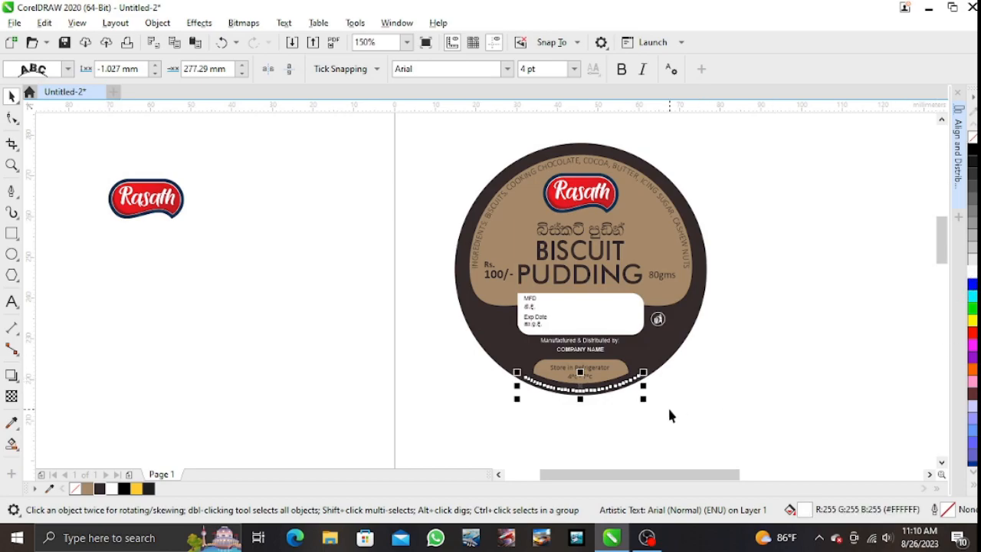
pyautogui.scroll(2, 670, 410)
pyautogui.click(636, 401)
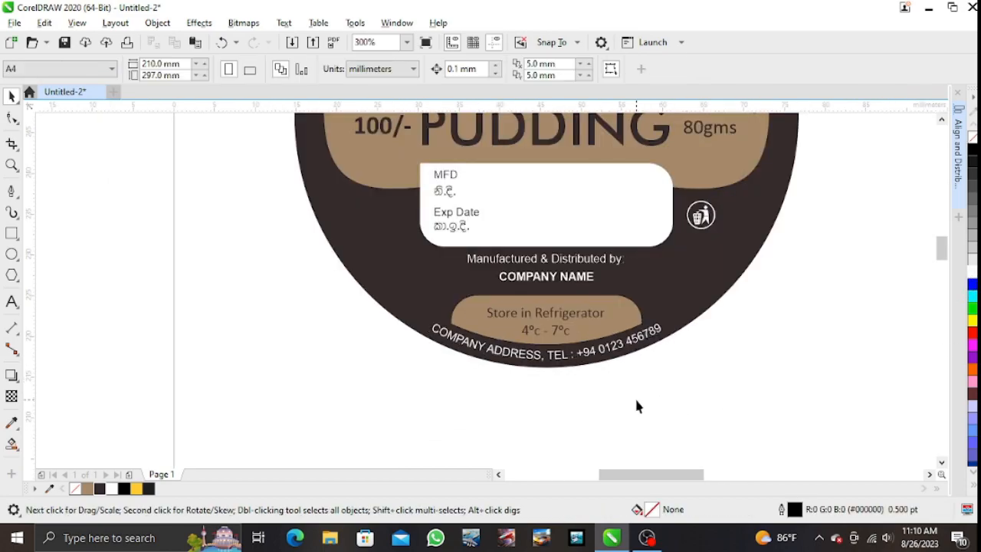
# Break the curved company address text apart from the circle path
pyautogui.click(611, 348)
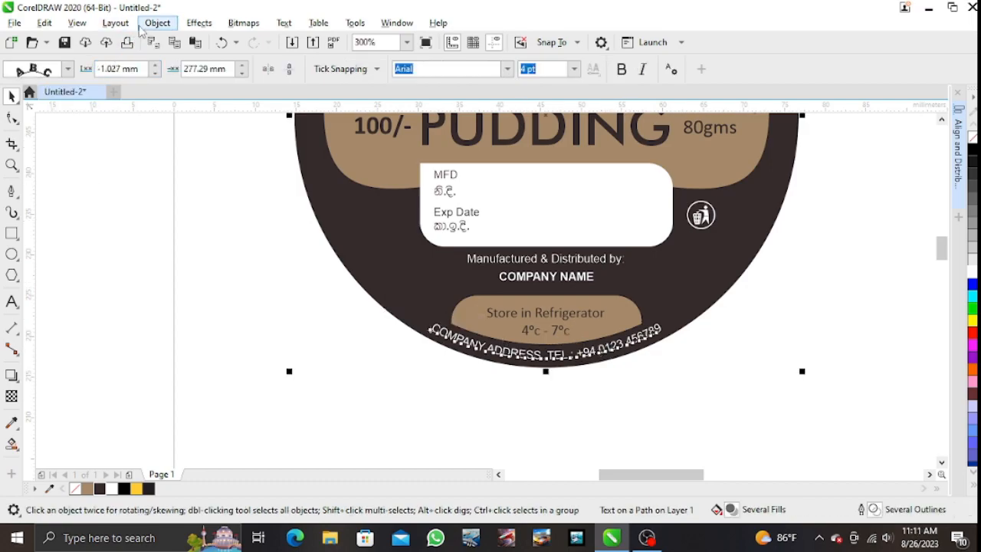
pyautogui.click(726, 380)
pyautogui.click(619, 351)
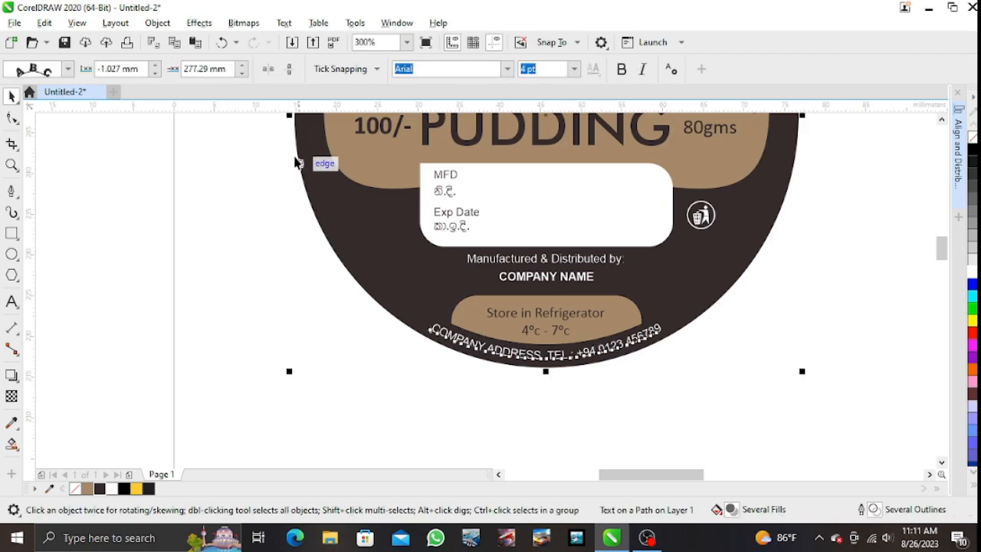
pyautogui.click(157, 23)
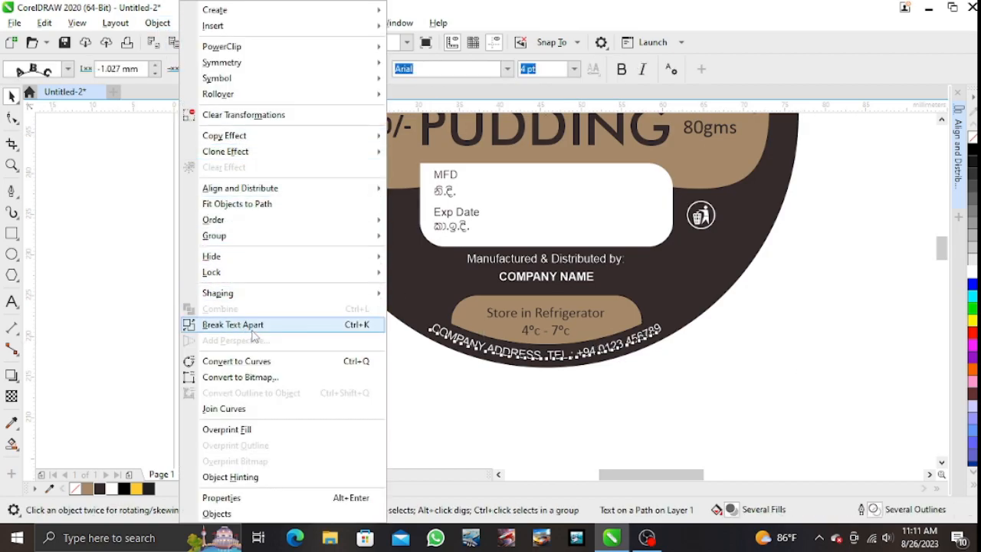
pyautogui.click(248, 325)
pyautogui.click(618, 400)
# Remove the outline from the tan Store in Refrigerator badge
pyautogui.scroll(2, 619, 400)
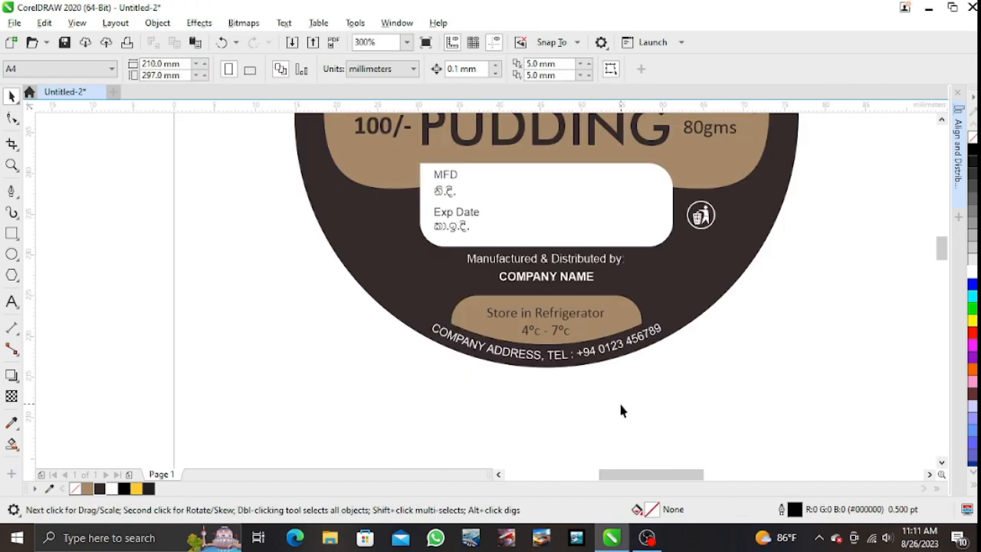
pyautogui.click(629, 313)
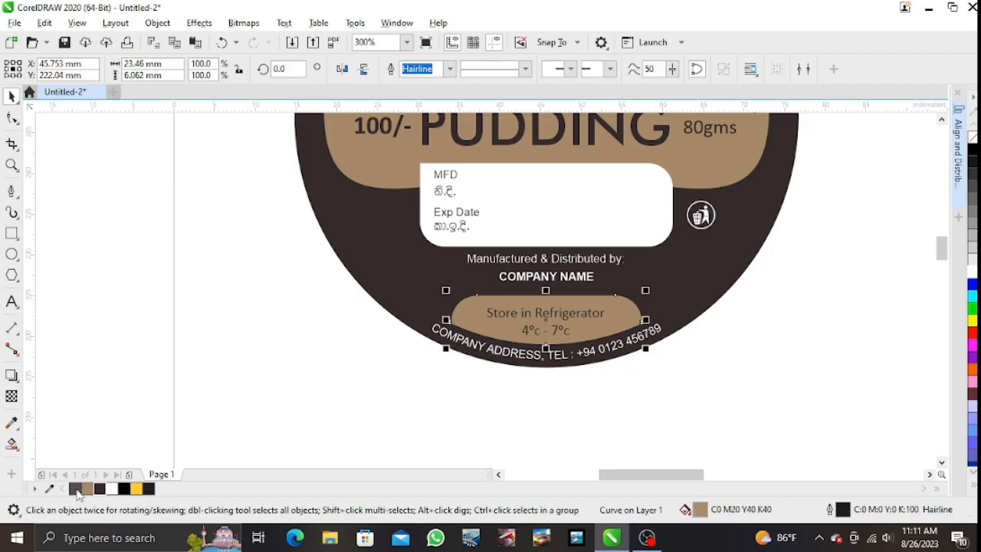
pyautogui.rightClick(74, 489)
pyautogui.click(353, 391)
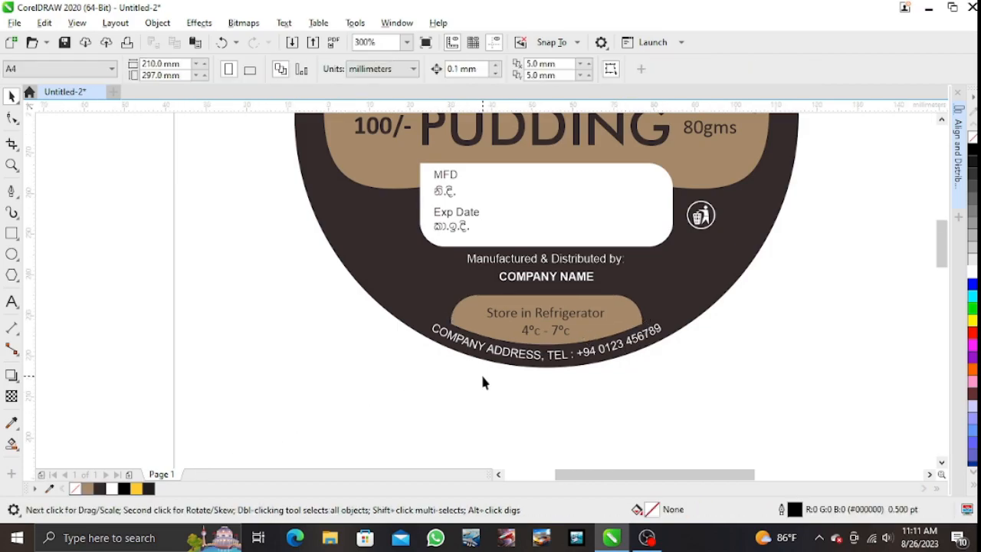
# Delete the spare Rasath logo lying outside the page
pyautogui.scroll(-2, 483, 381)
pyautogui.moveTo(149, 145); pyautogui.dragTo(48, 225)
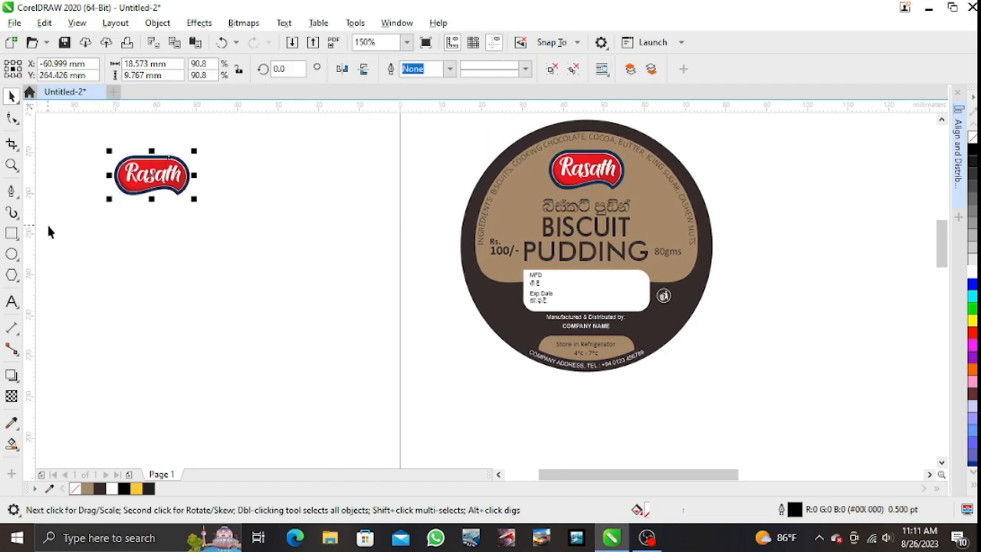
pyautogui.press('Delete')
pyautogui.click(157, 279)
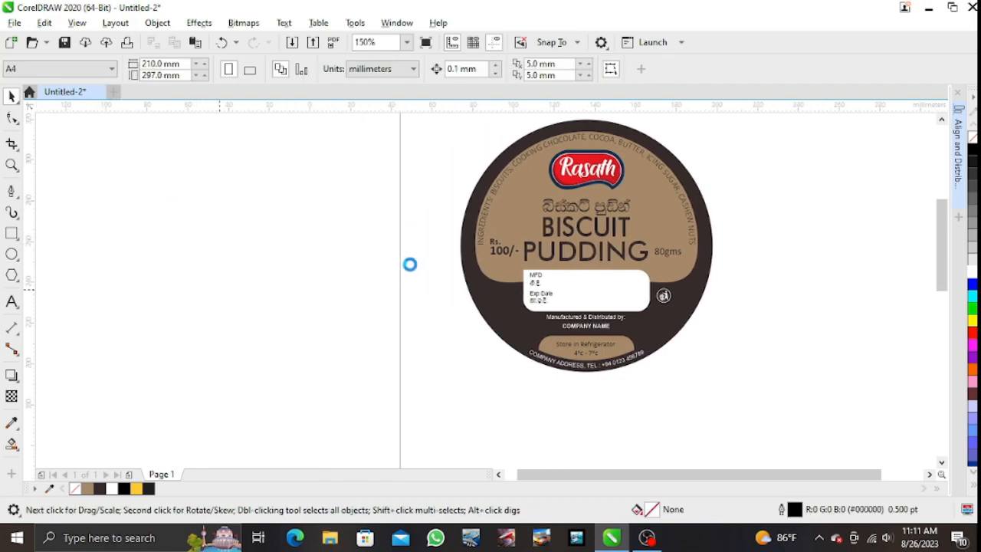
pyautogui.scroll(-2, 410, 263)
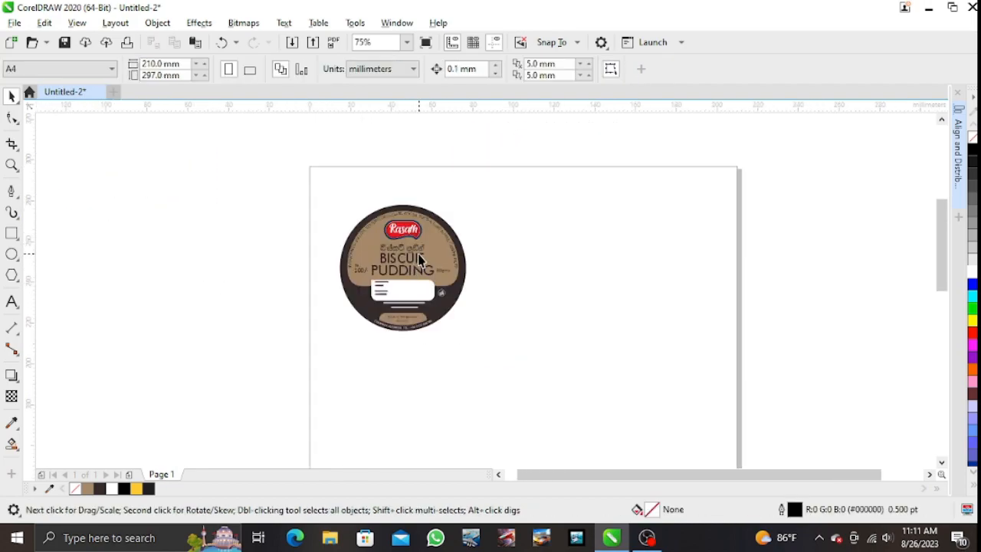
pyautogui.scroll(1, 419, 260)
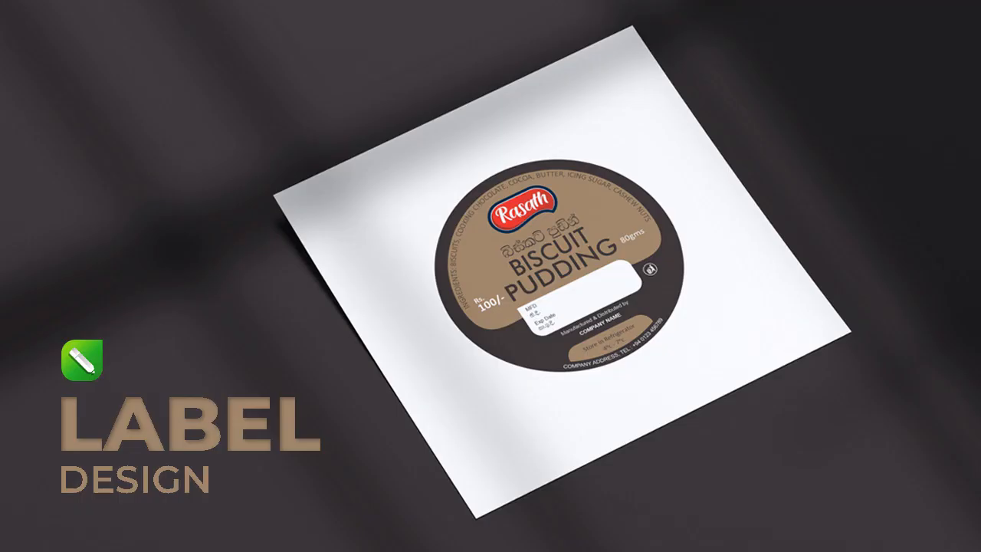